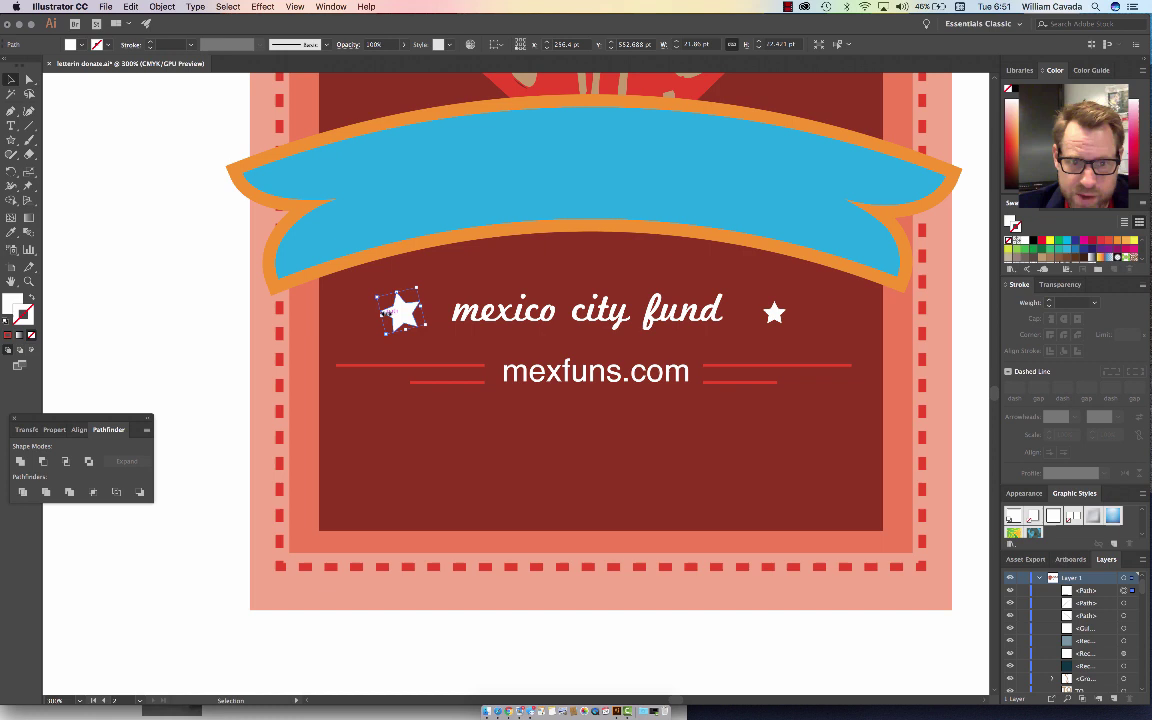
Copy the white star to the right end of the 'mexico city fund' title
drag(400, 312, 768, 313)
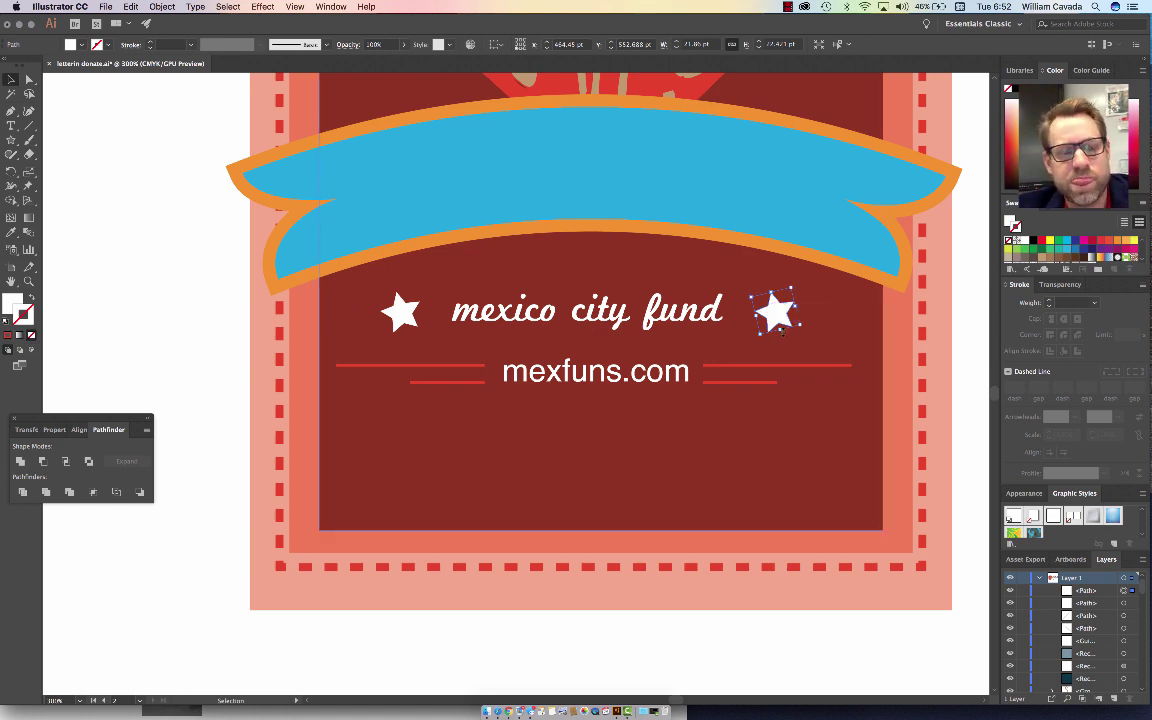
Group the two white stars together
shift+click(401, 314)
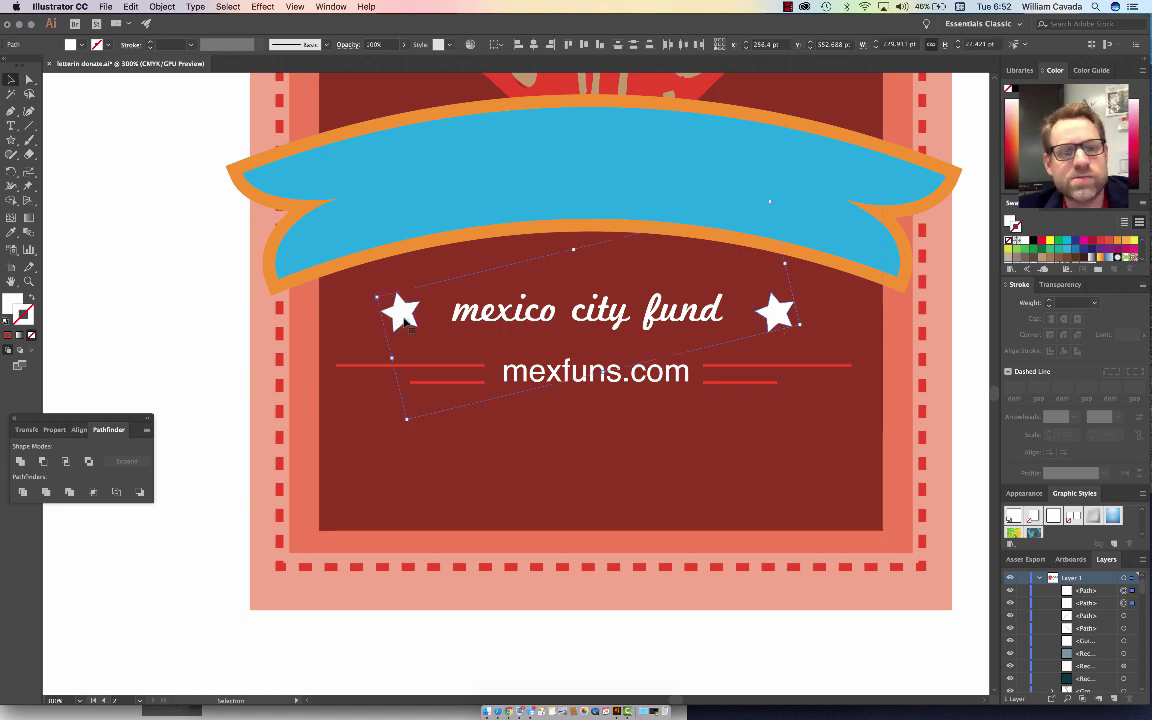
right_click(409, 324)
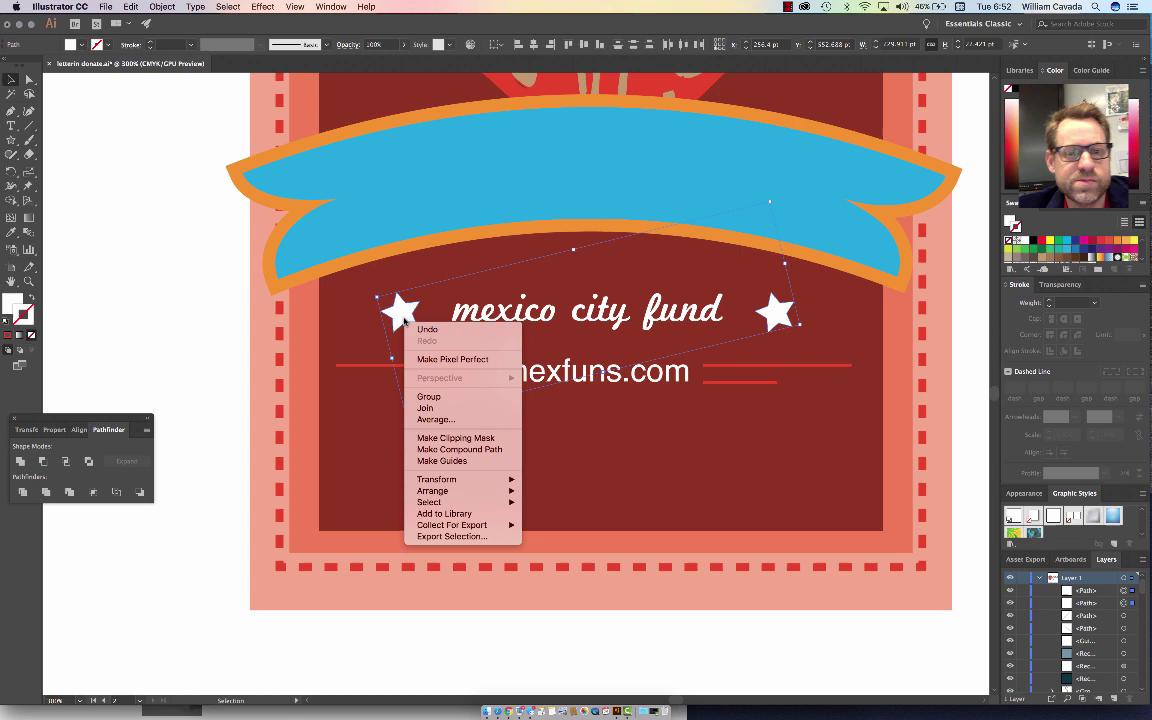
click(424, 397)
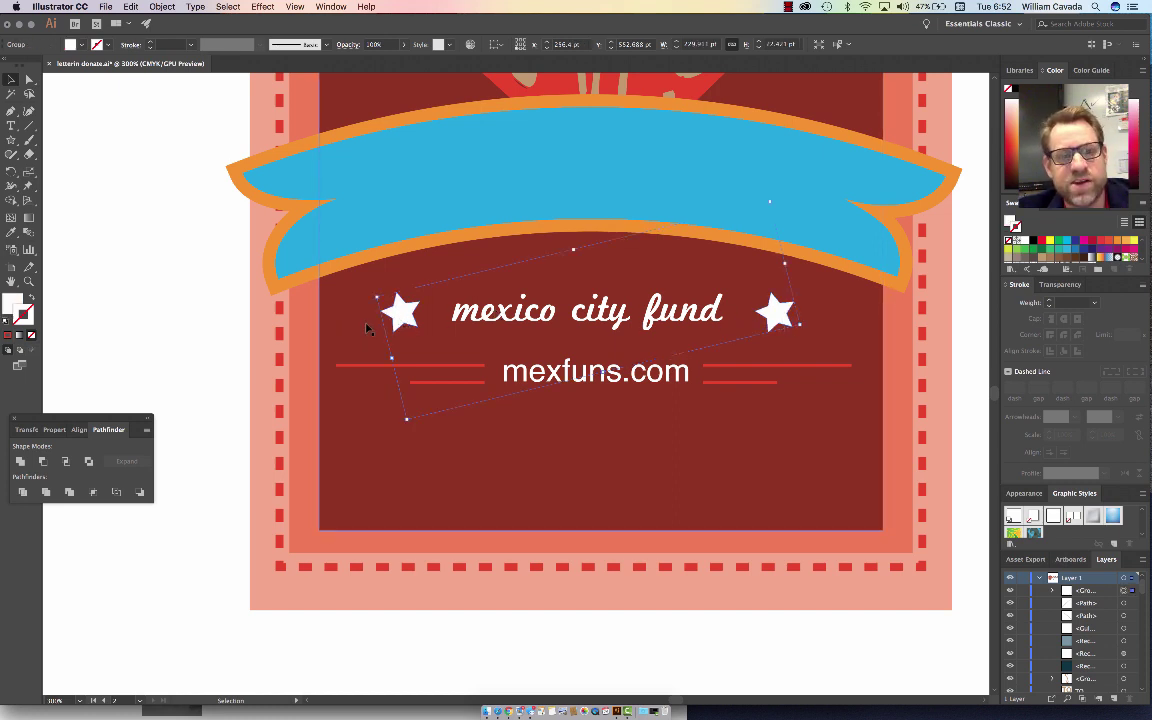
Align the star group with the title, then select the mexfuns.com group
shift+click(546, 318)
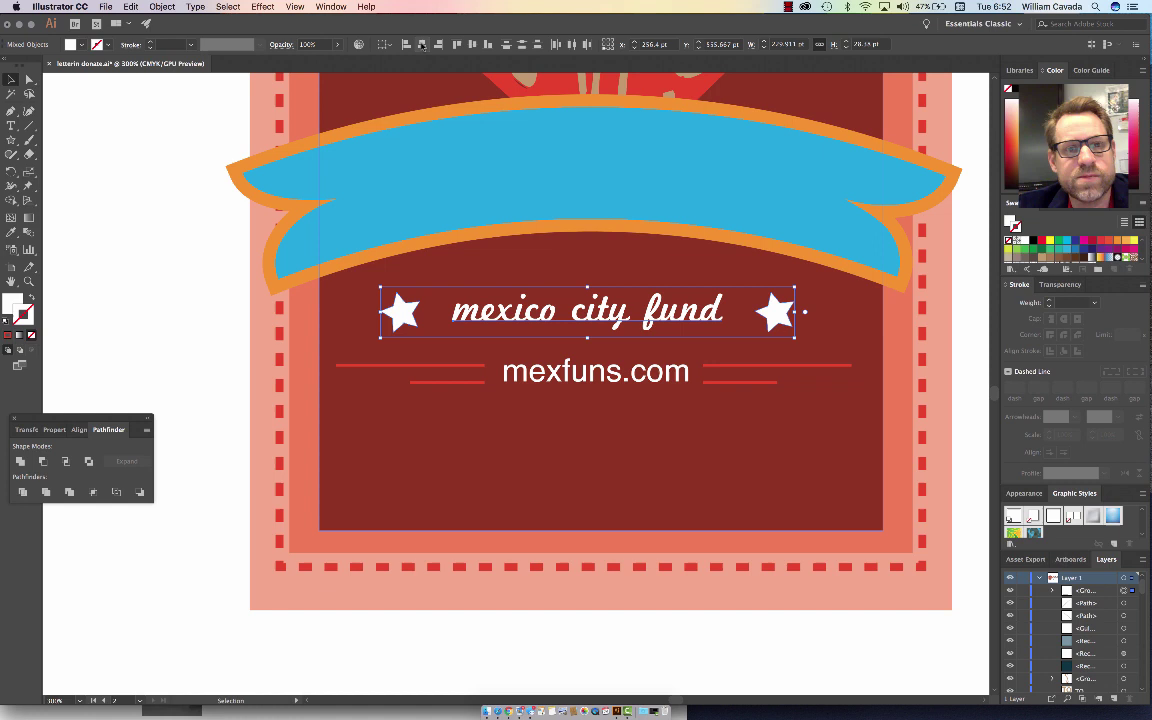
click(213, 375)
click(523, 386)
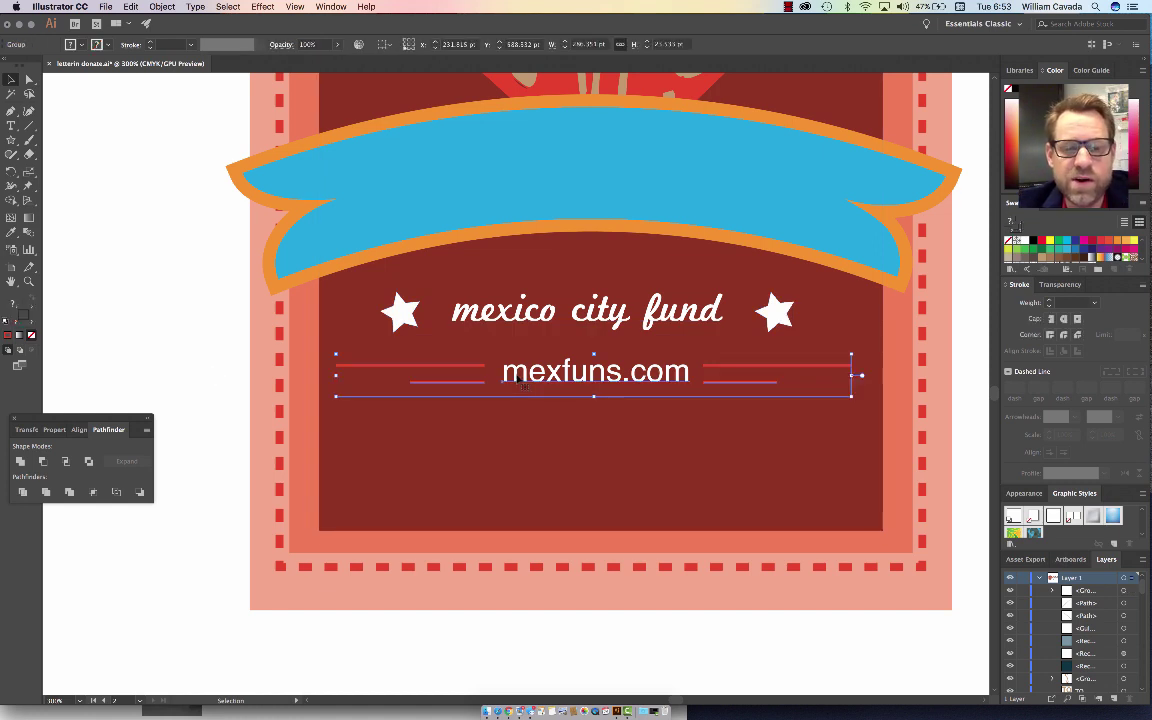
Ungroup the mexfuns.com text from its red lines
right_click(519, 381)
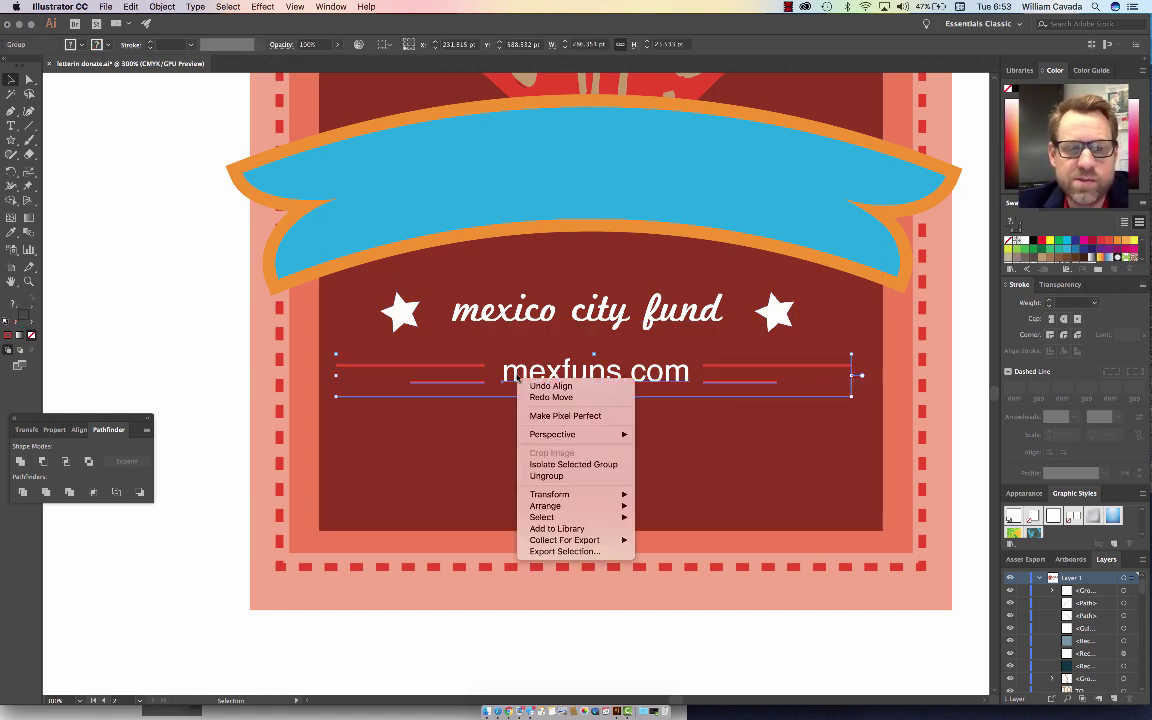
click(550, 477)
click(578, 455)
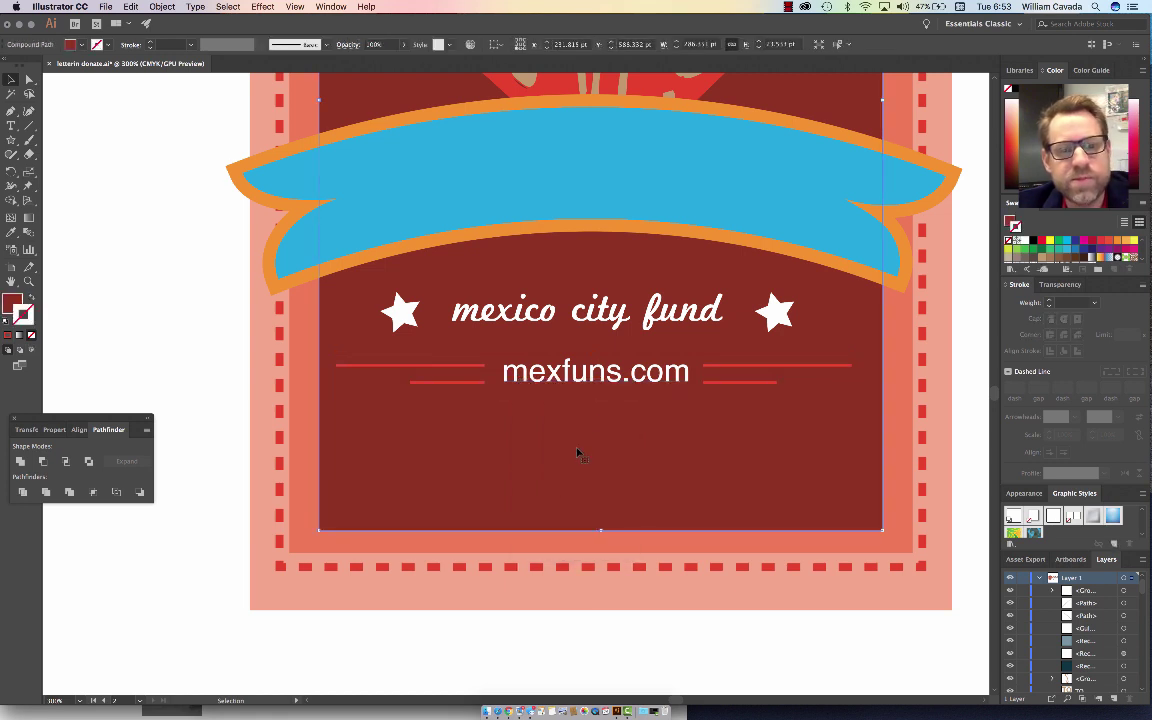
click(586, 376)
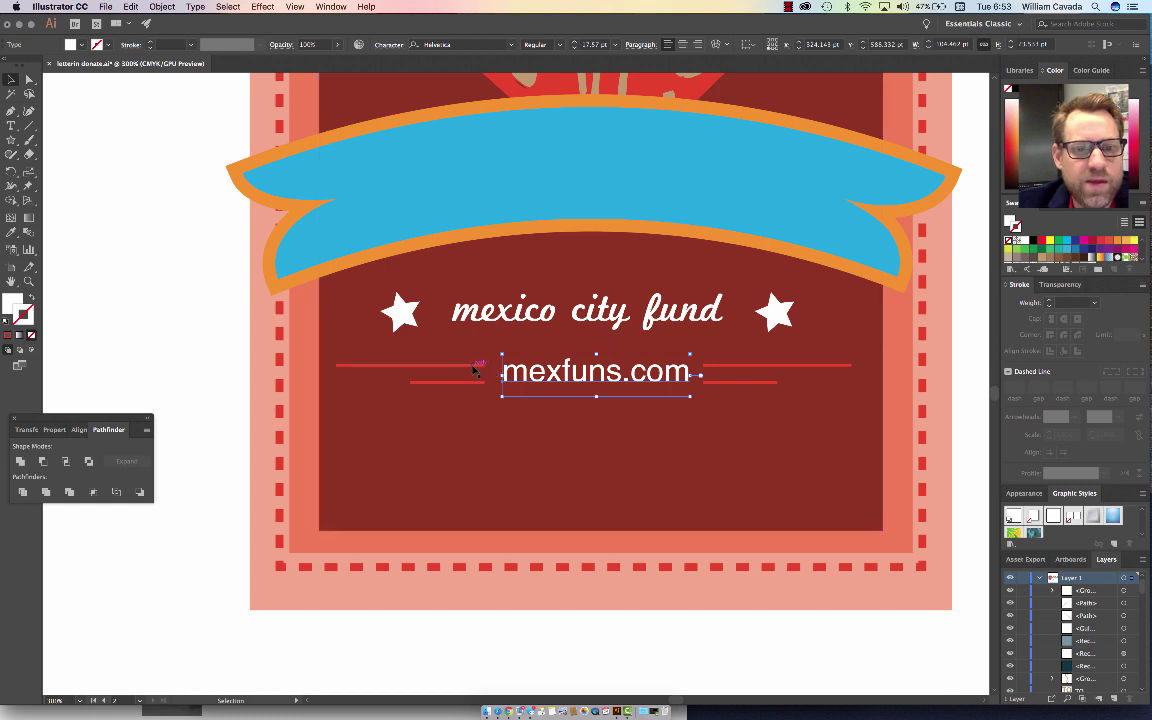
Draw a new line over the upper-left red line with a coral stroke sampled from the poster
click(30, 127)
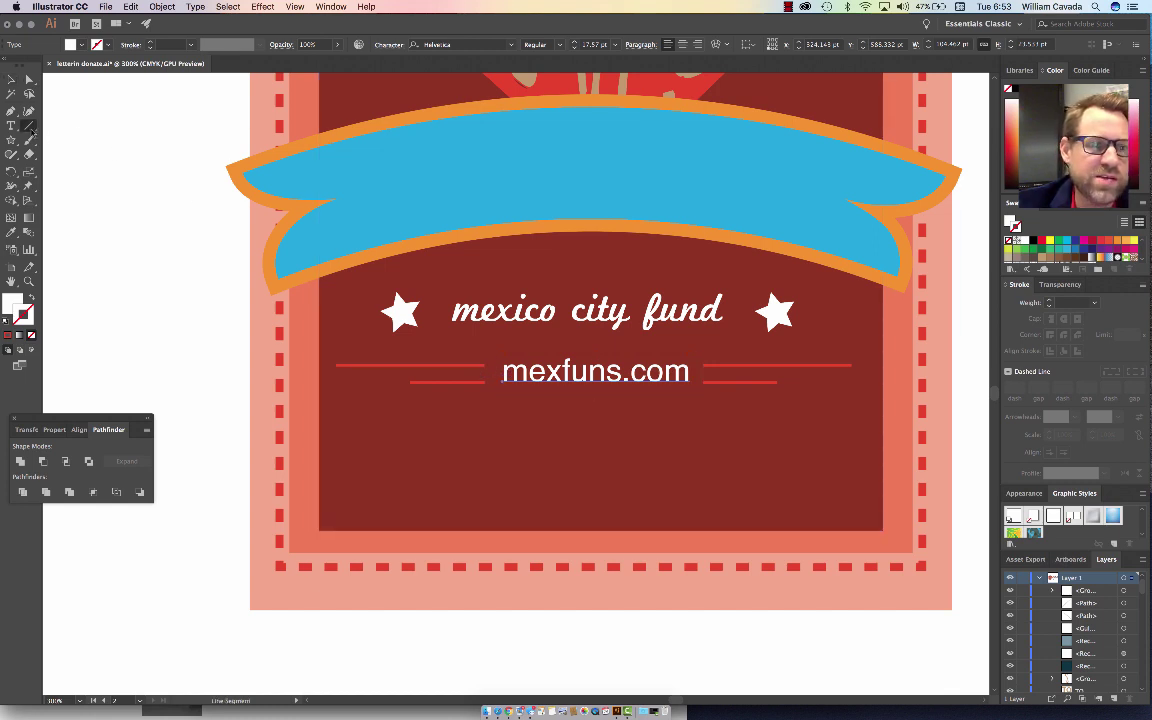
click(90, 126)
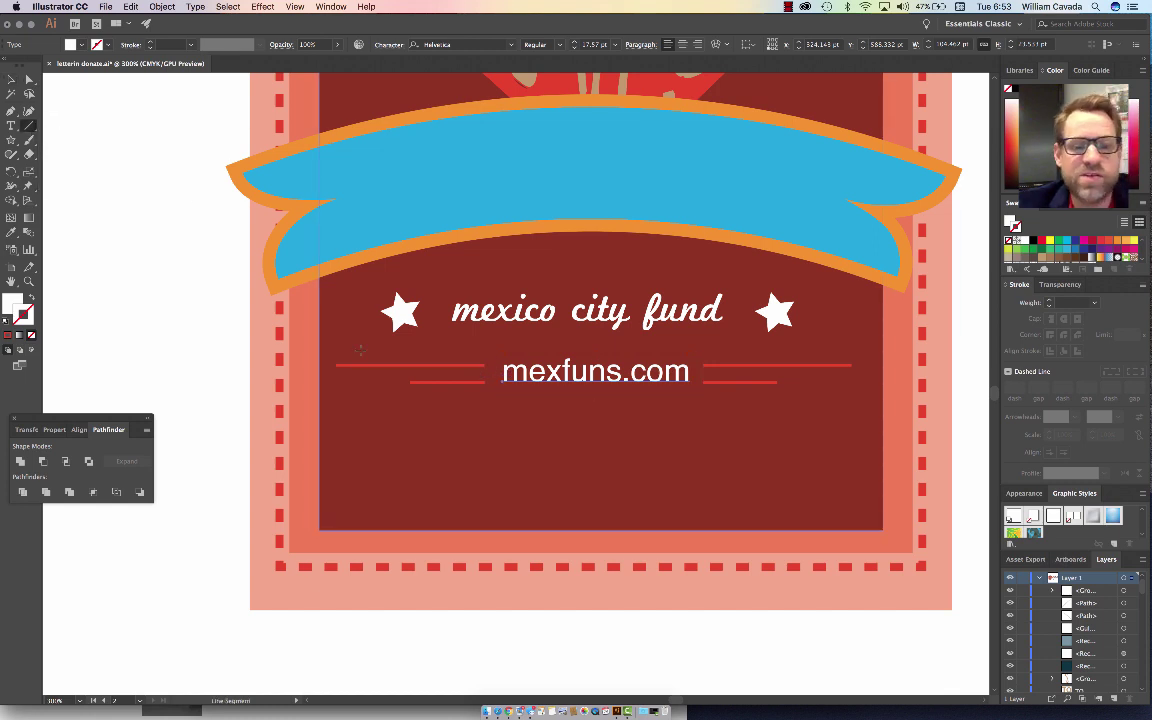
drag(336, 365, 485, 365)
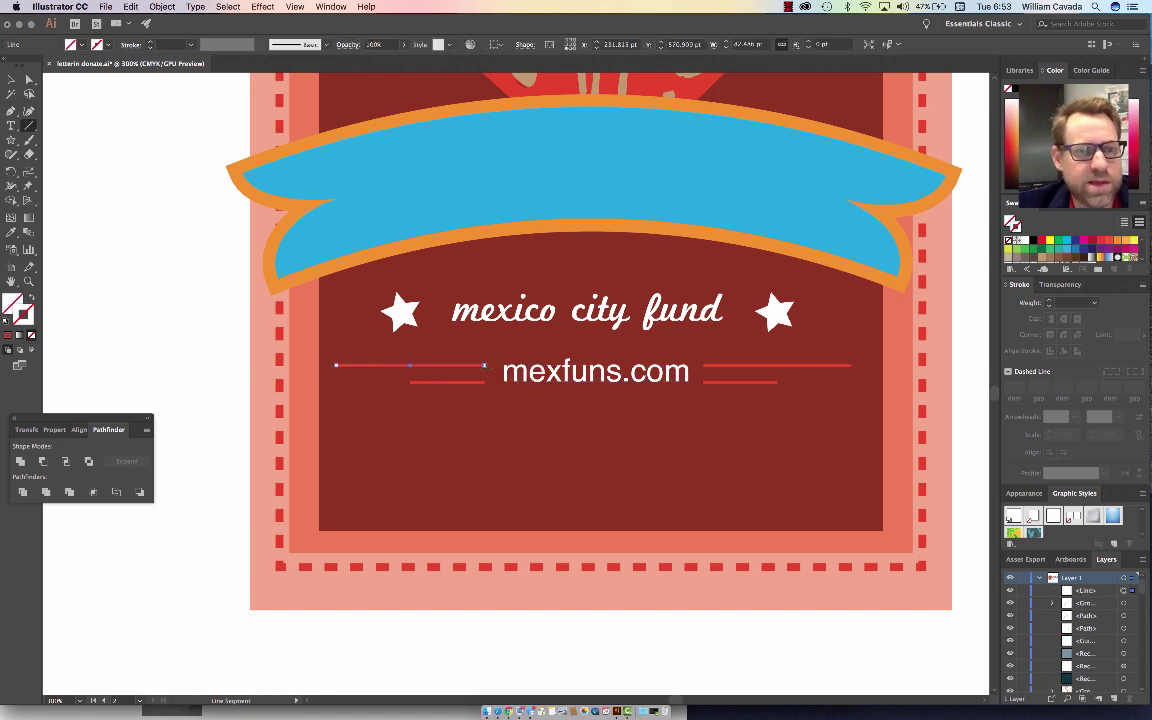
click(8, 335)
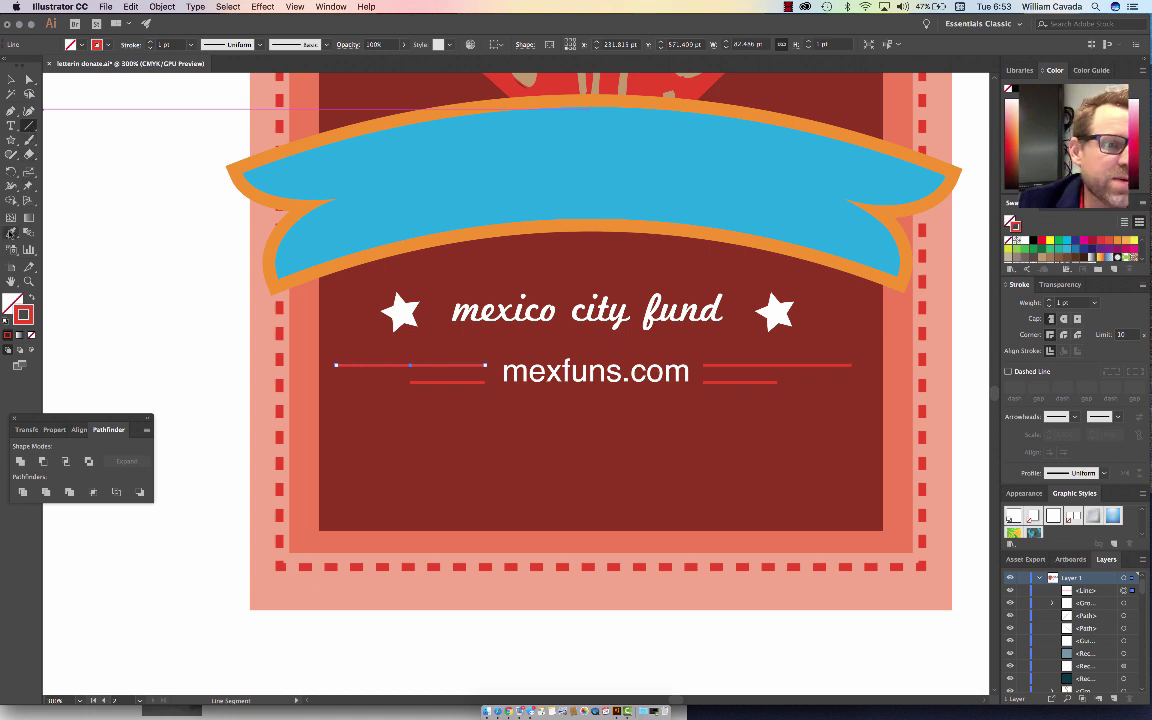
click(10, 232)
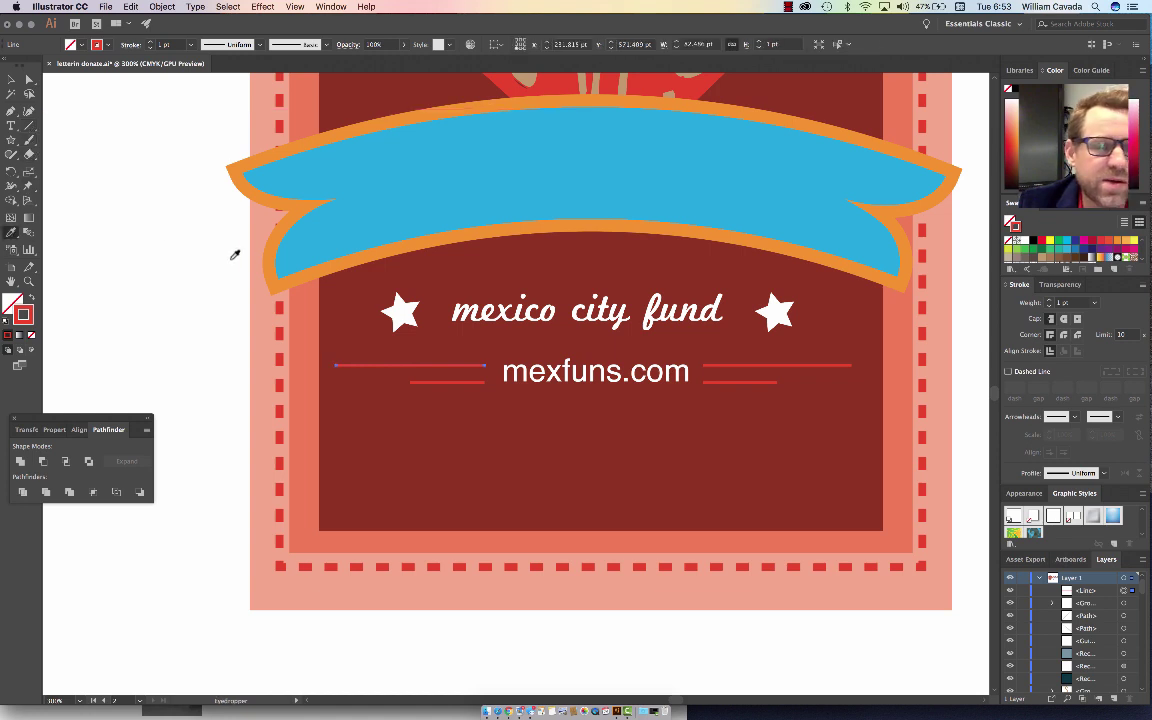
click(315, 336)
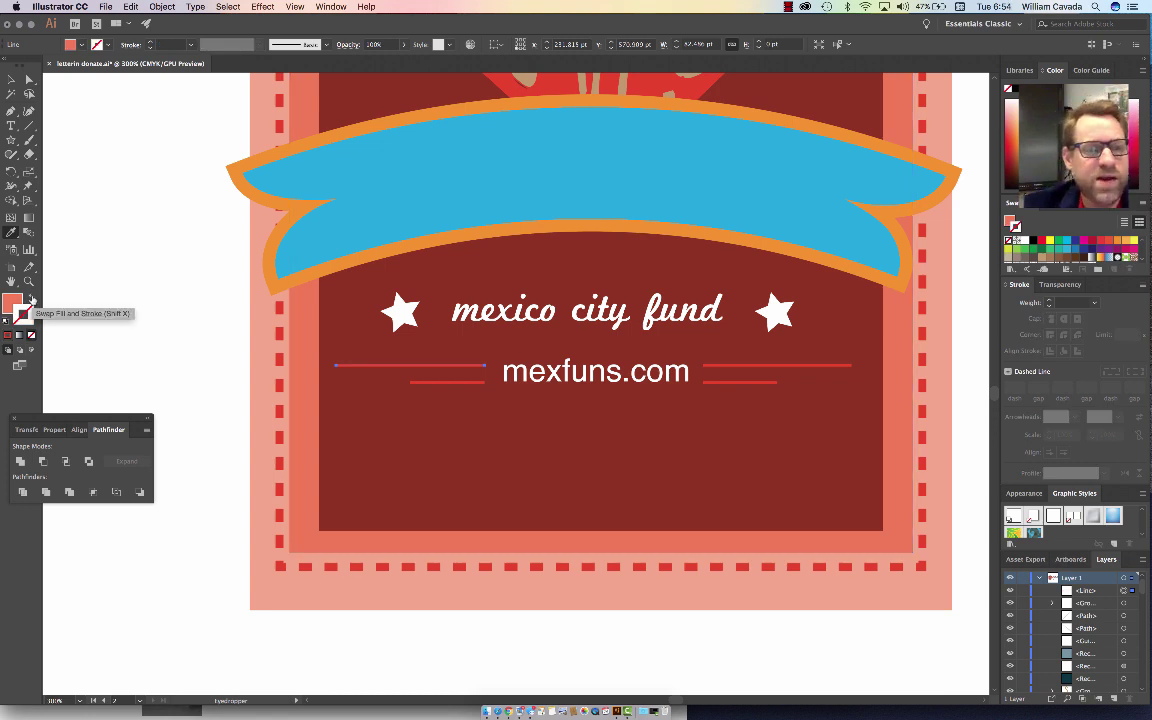
click(31, 298)
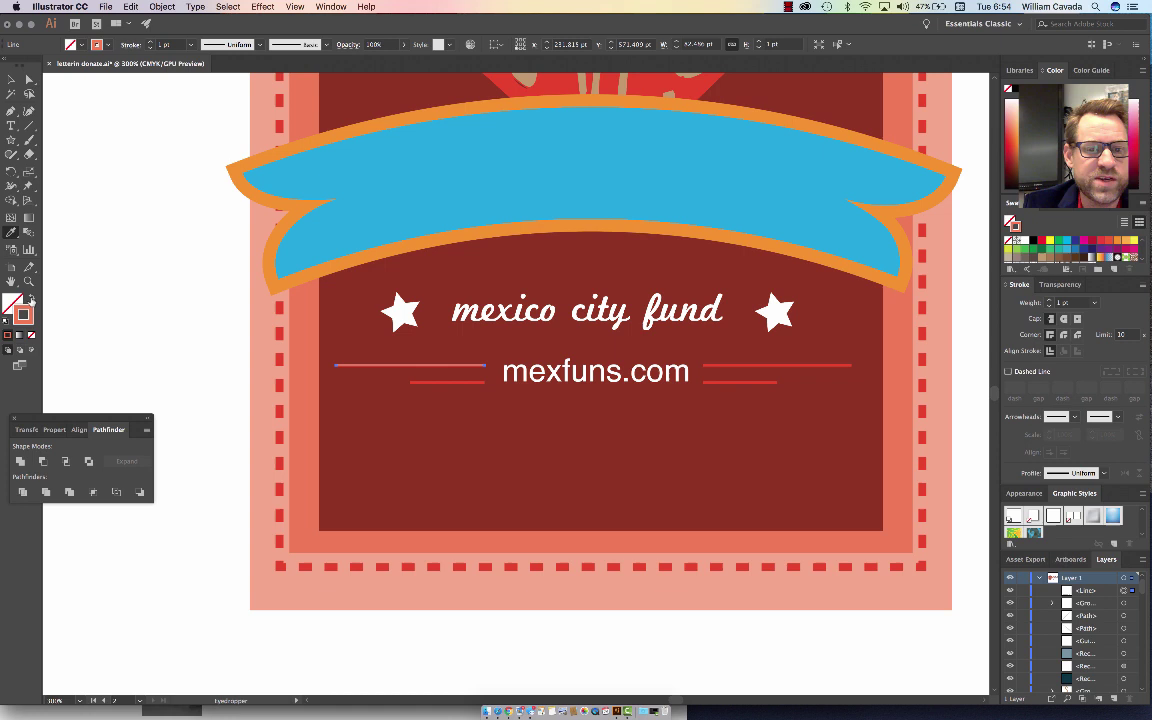
click(10, 79)
click(98, 141)
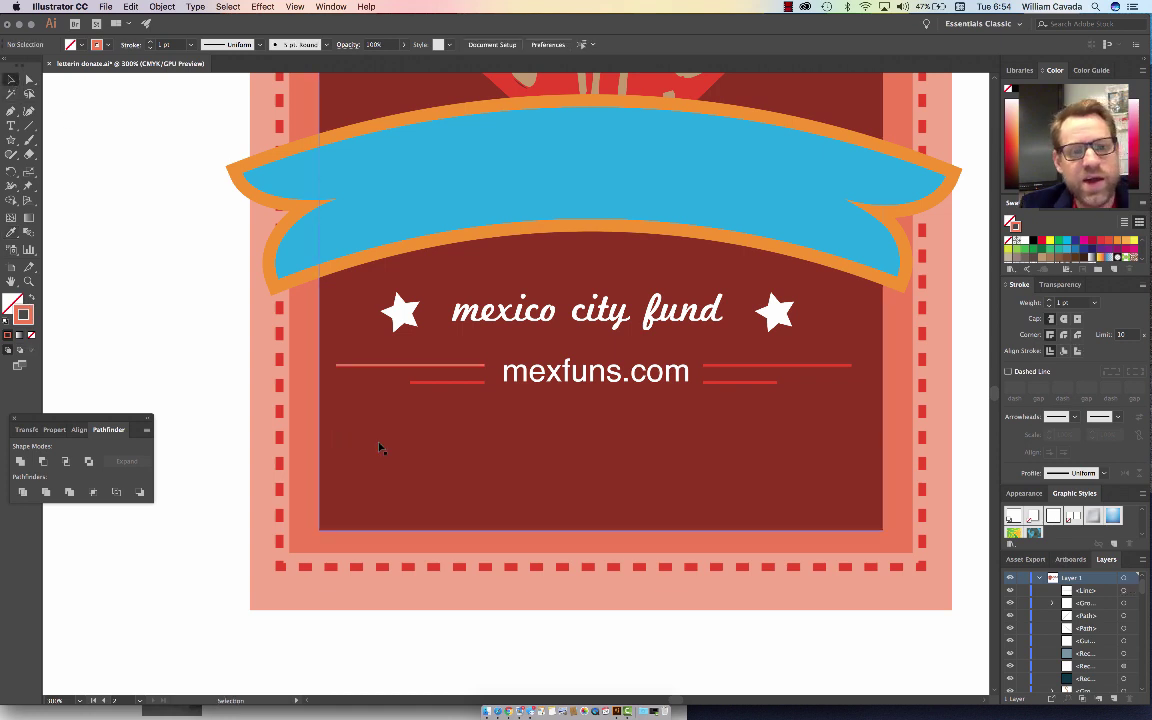
Nudge the short red line under mexfuns.com slightly left
click(452, 383)
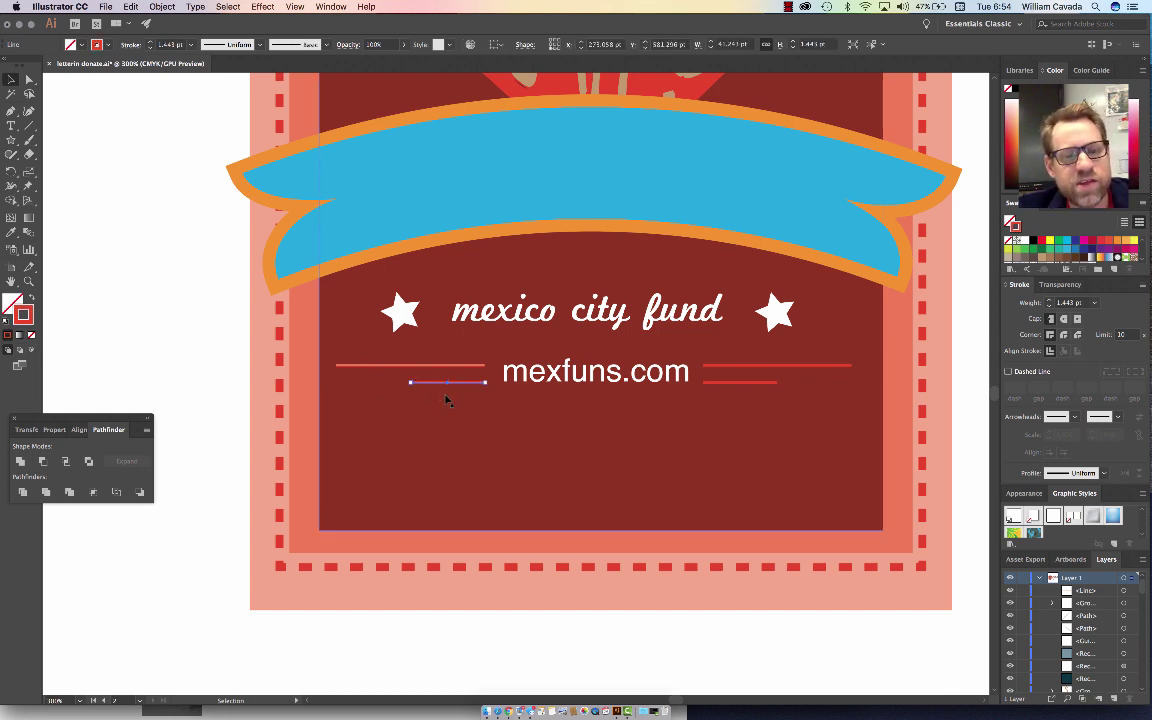
click(463, 402)
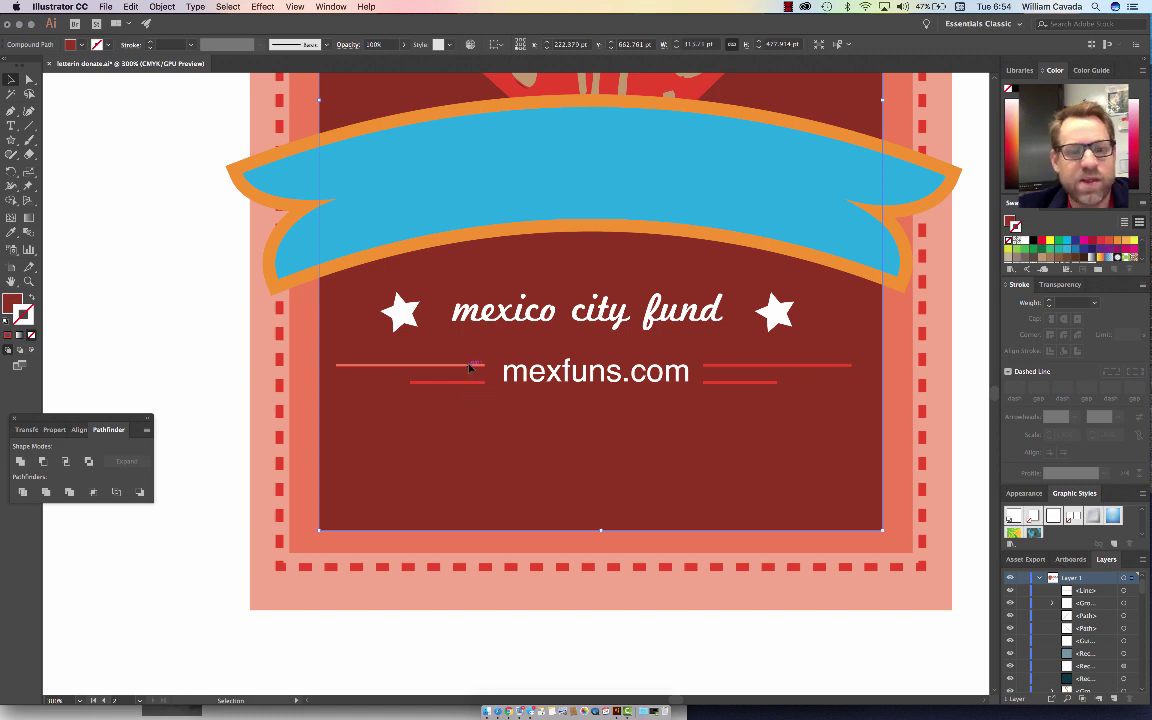
click(466, 381)
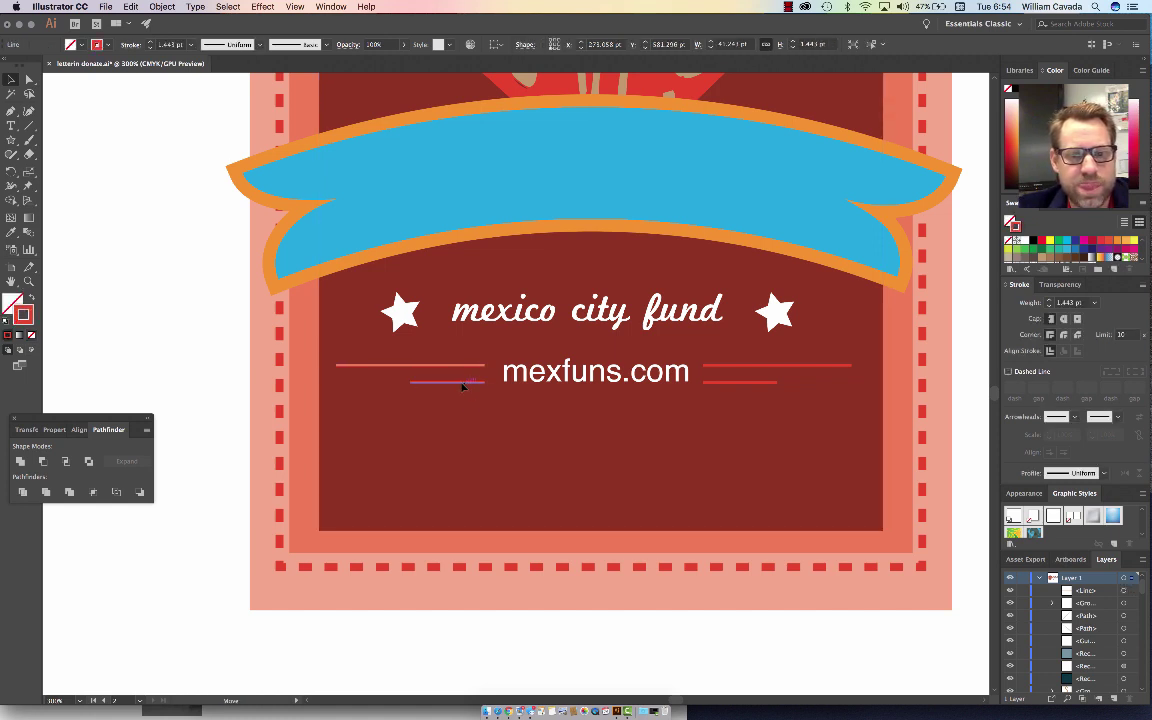
drag(463, 387, 455, 383)
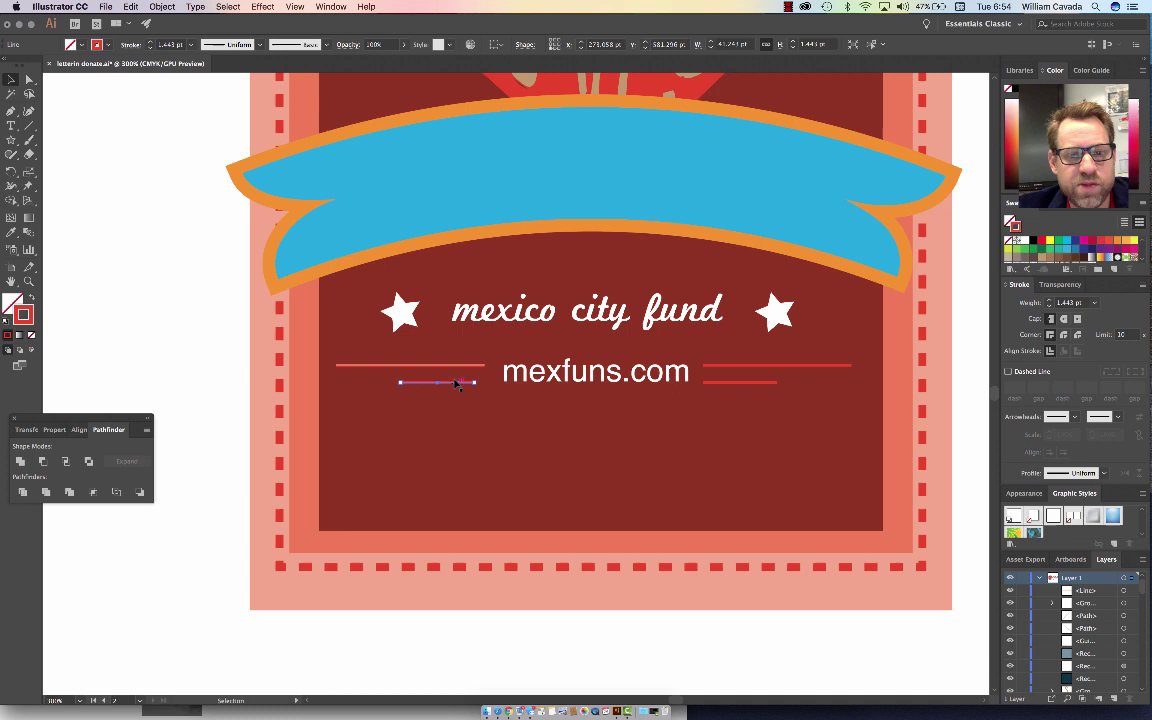
Reflect a copy of the left line pair on the vertical axis and move it right of mexfuns.com
shift+click(450, 366)
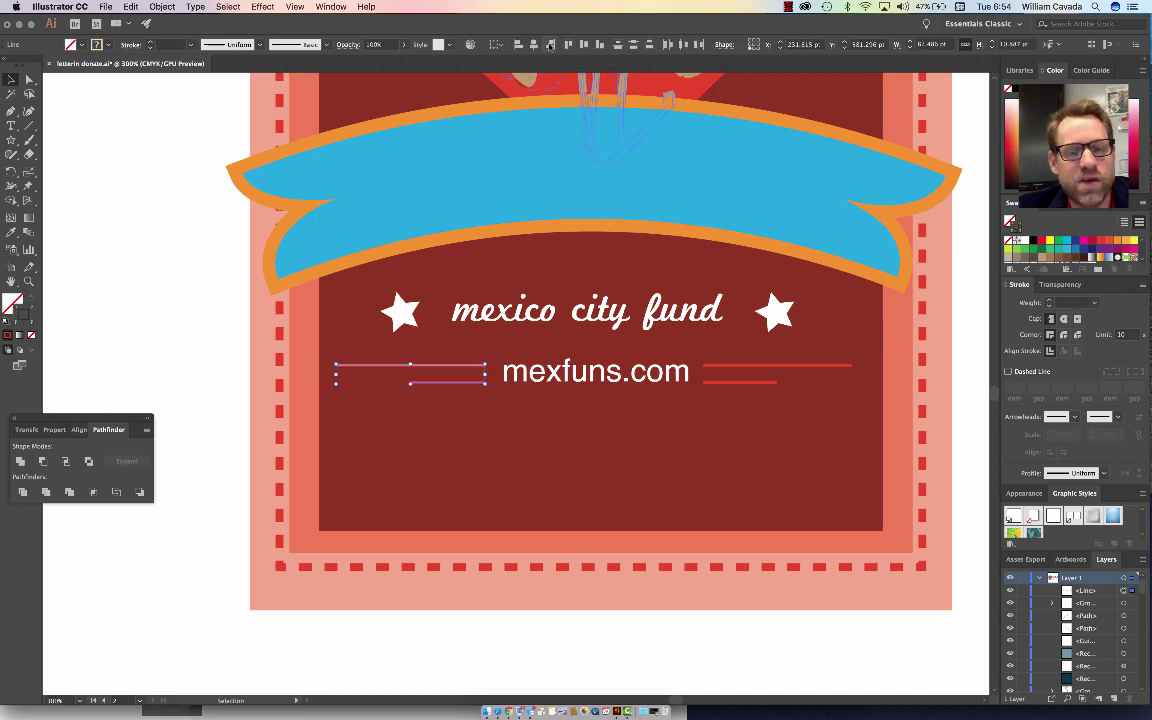
right_click(453, 383)
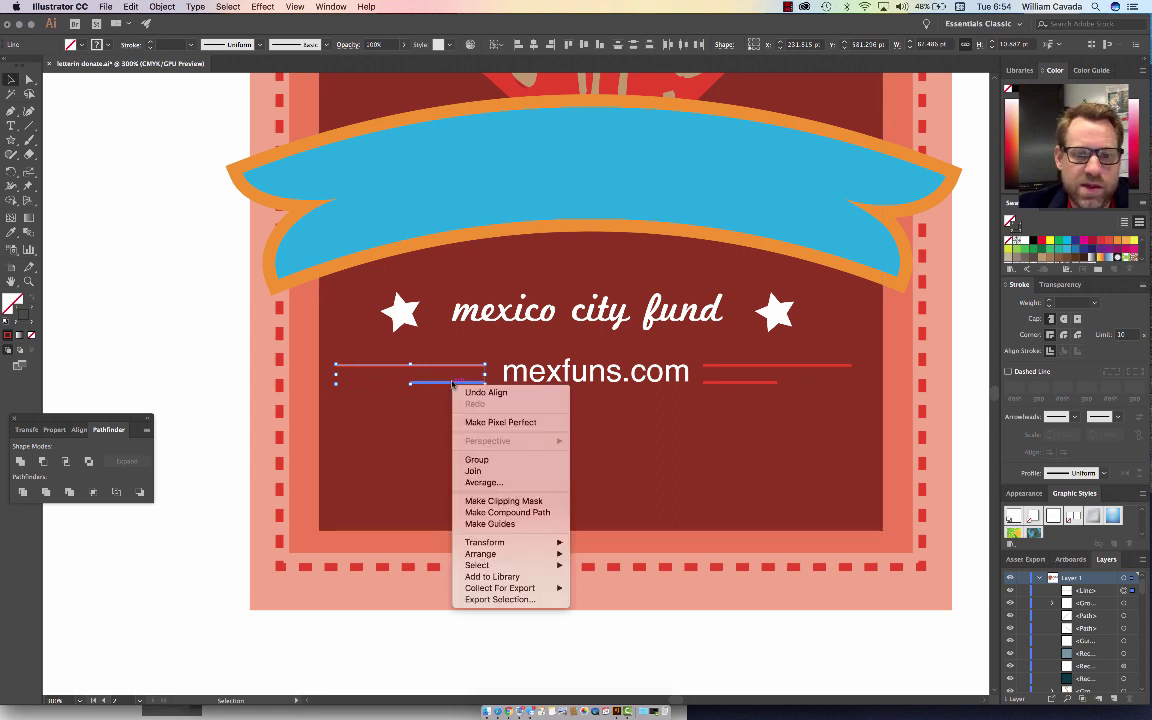
mouse_move(526, 547)
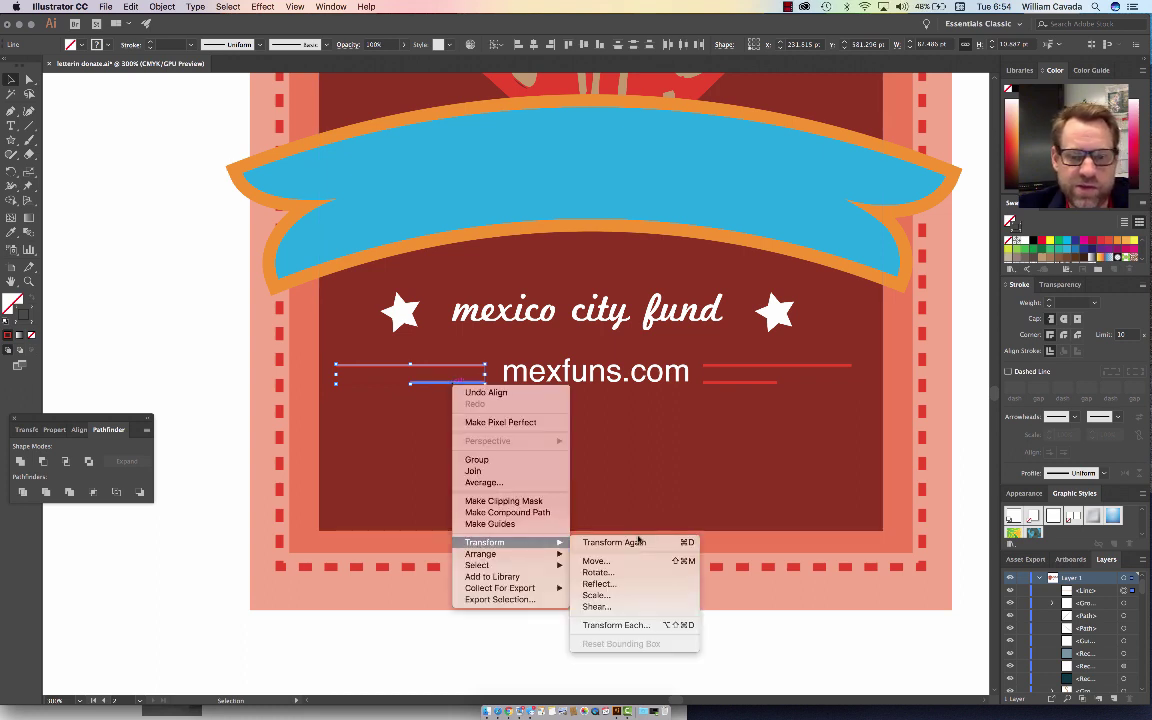
click(596, 584)
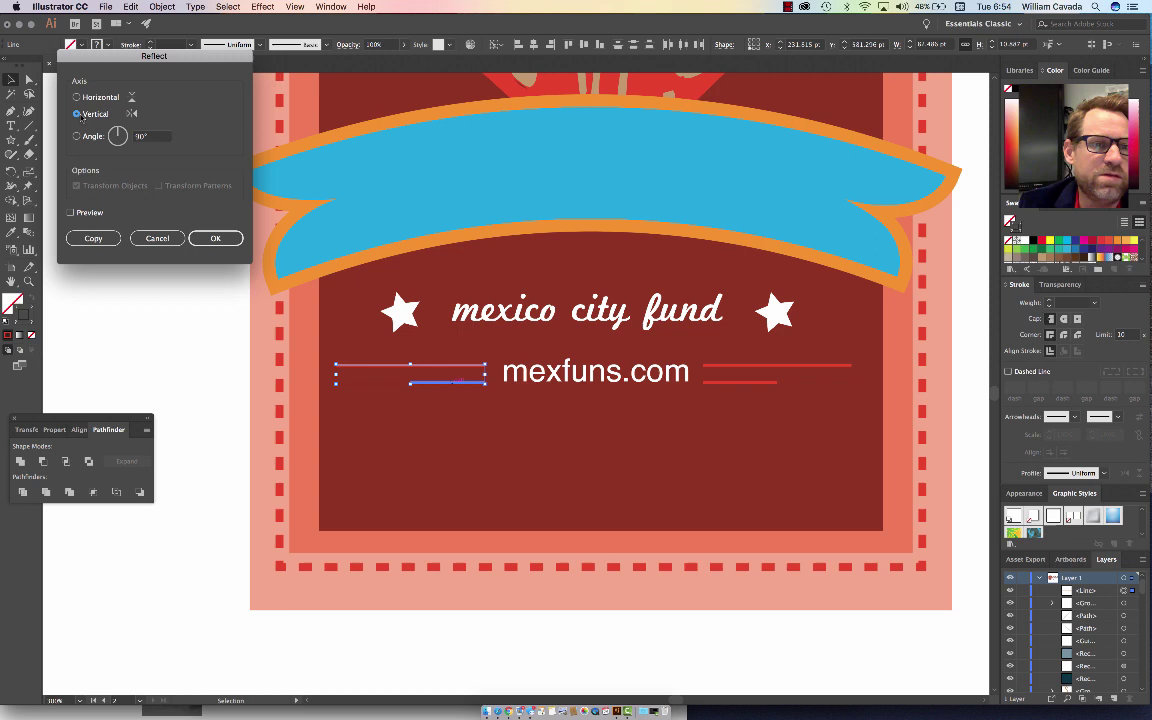
click(93, 238)
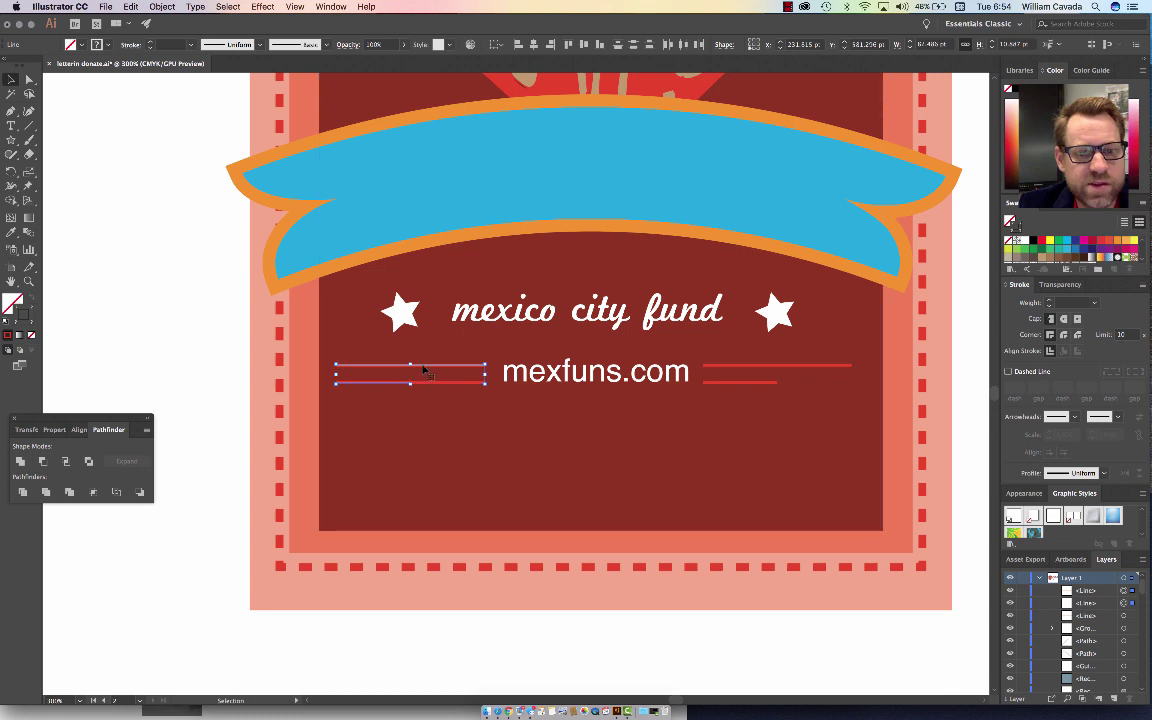
drag(390, 370, 790, 369)
Select the dark red background, then dismiss its menu without changes and clear the selection
click(770, 419)
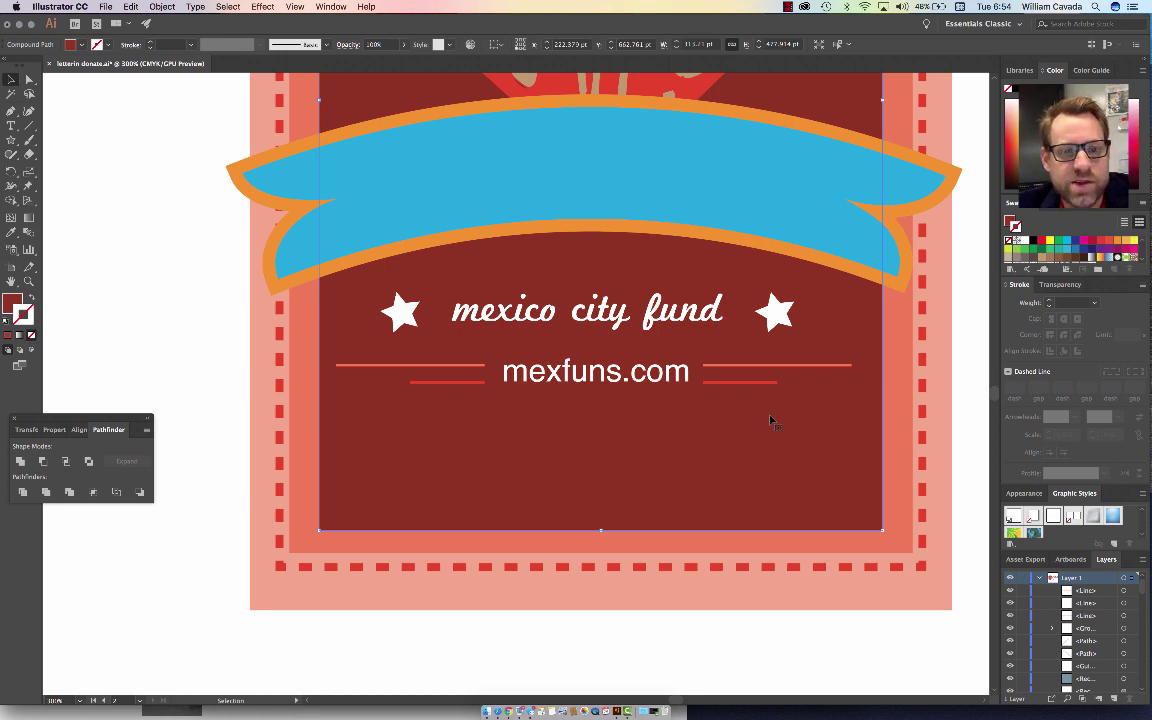
right_click(771, 421)
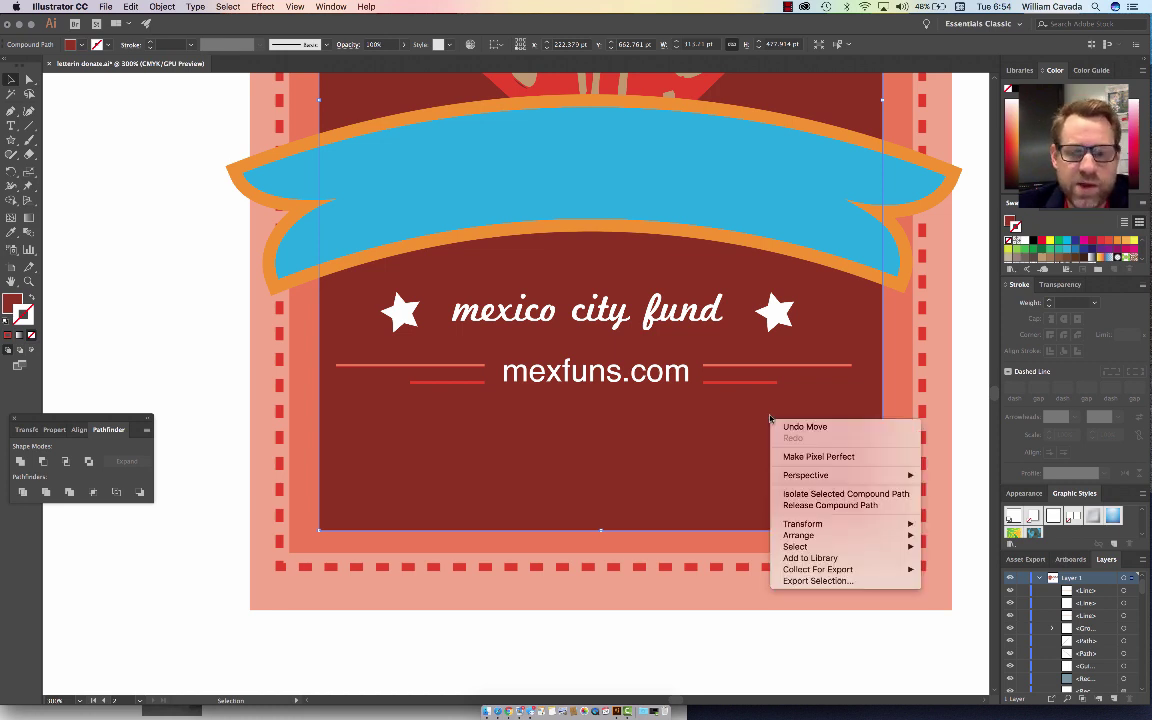
mouse_move(808, 528)
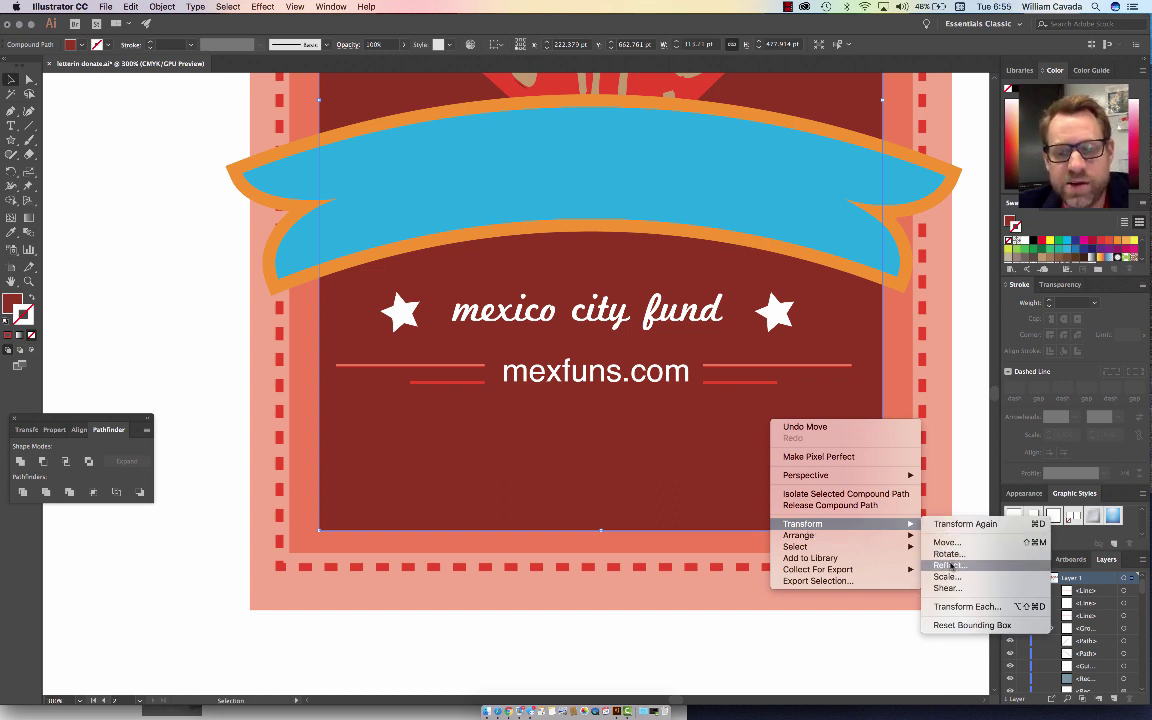
click(459, 362)
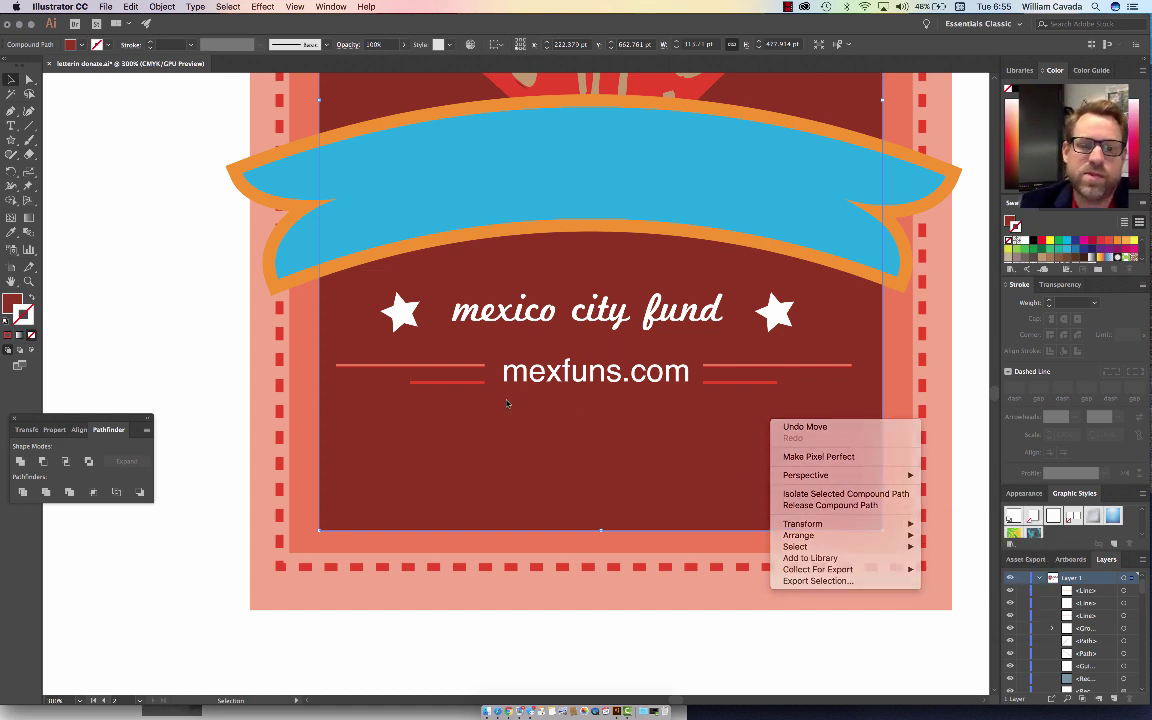
click(211, 407)
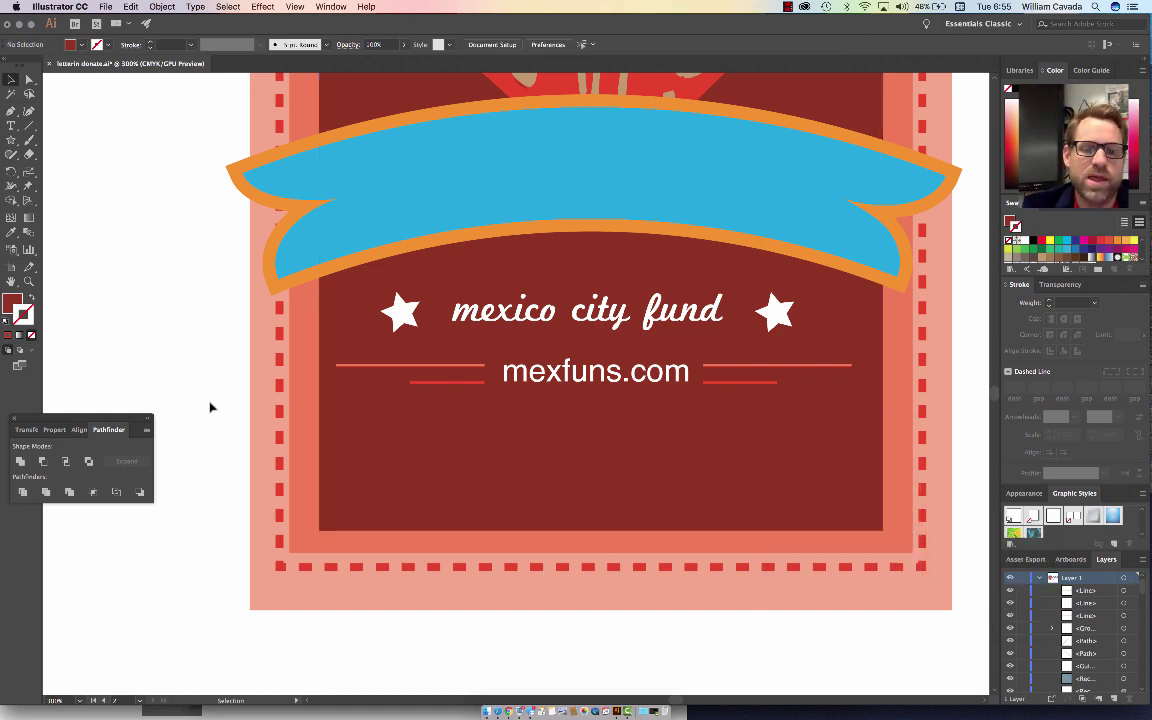
Group the four red lines flanking mexfuns.com
click(440, 383)
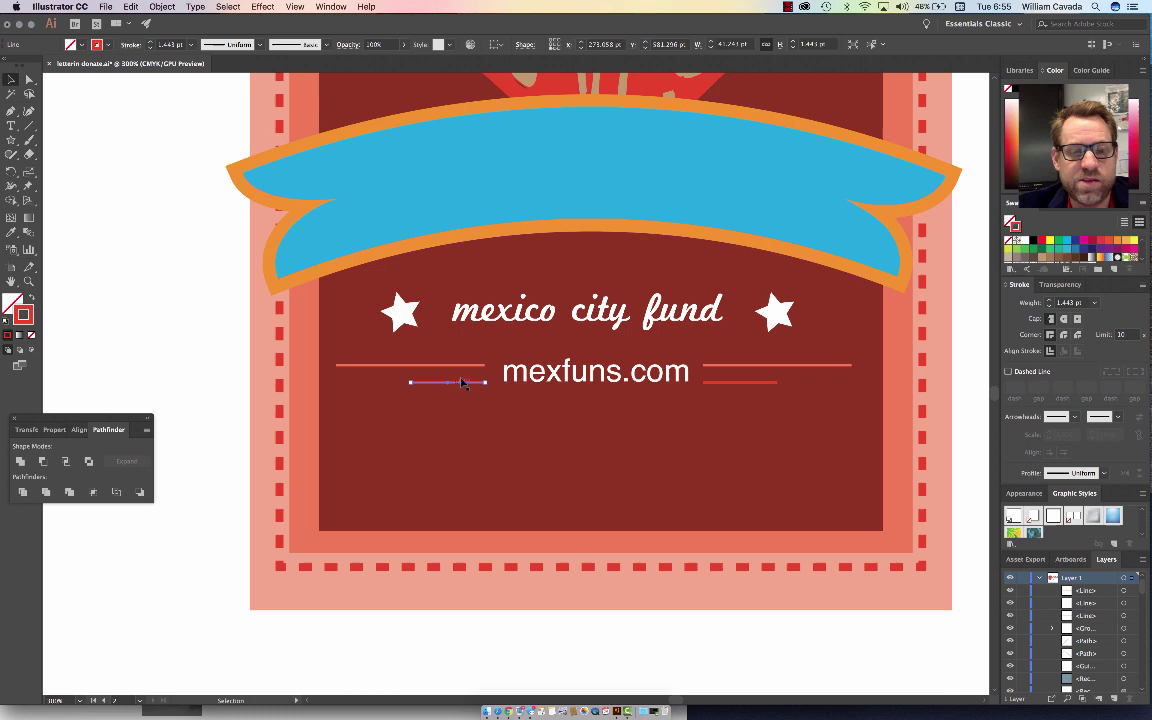
shift+click(466, 366)
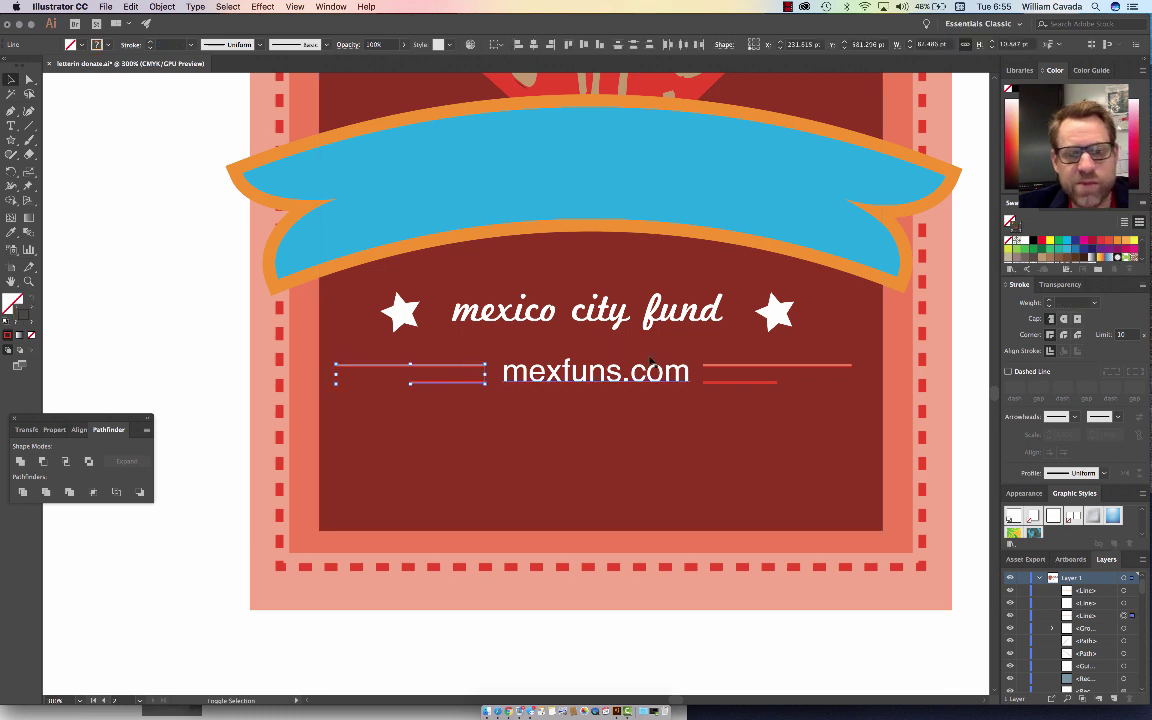
shift+click(750, 366)
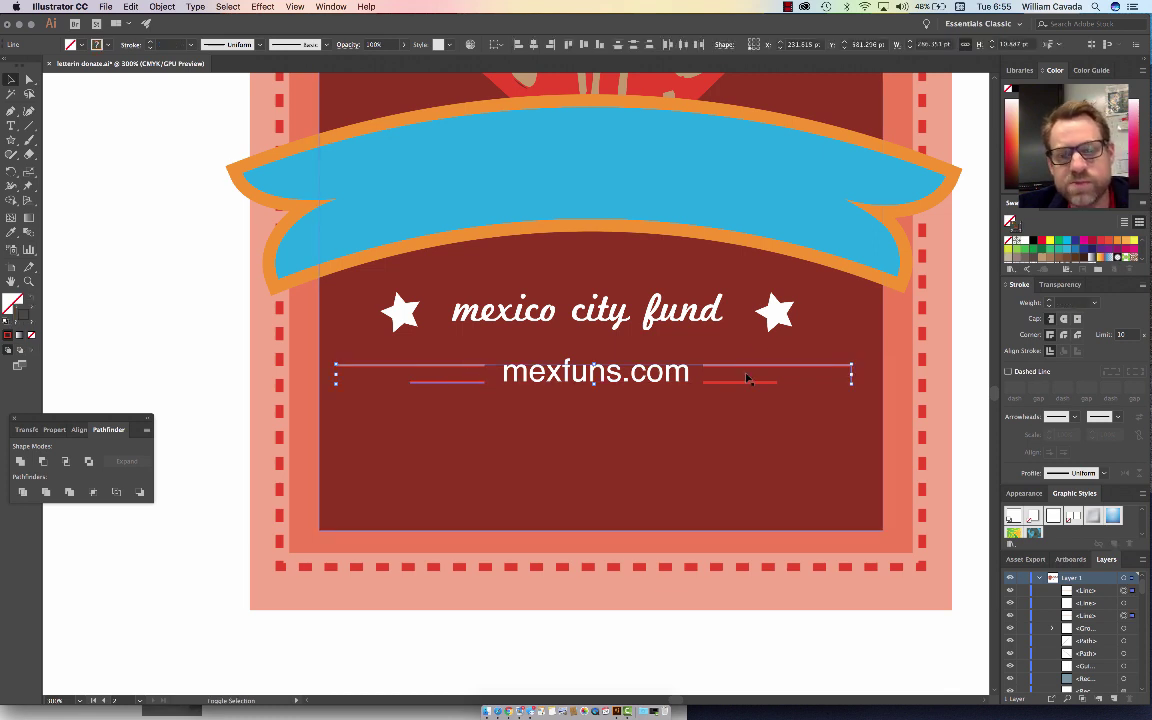
shift+click(742, 382)
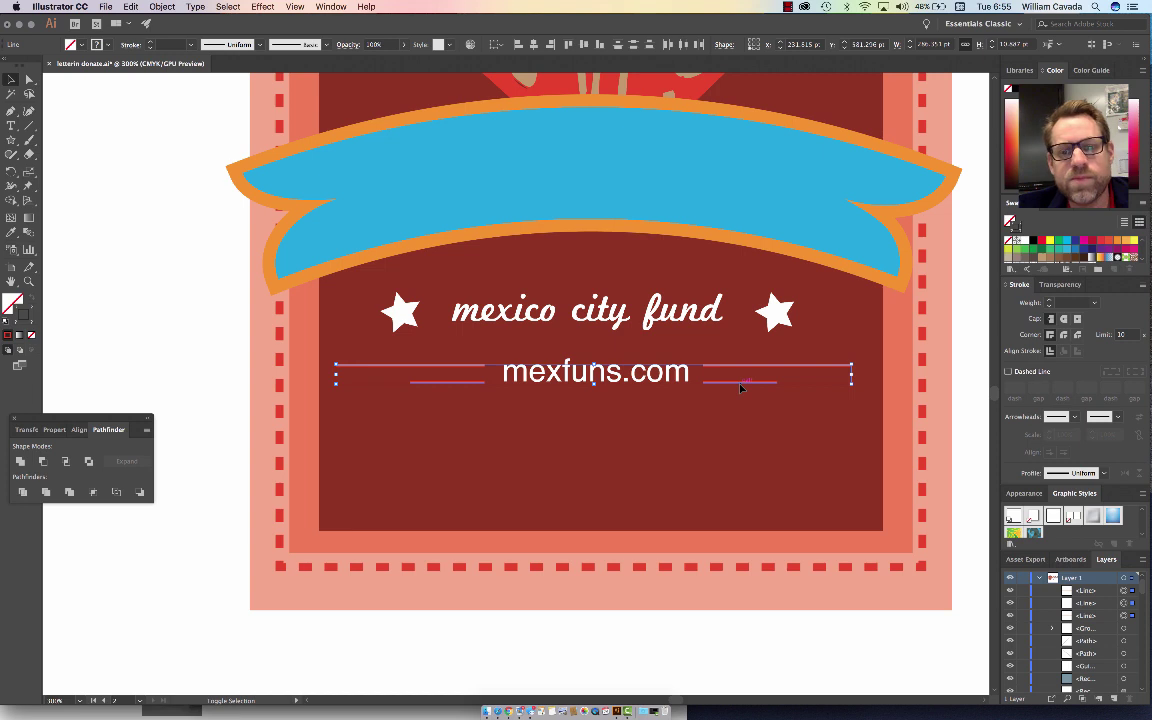
right_click(743, 386)
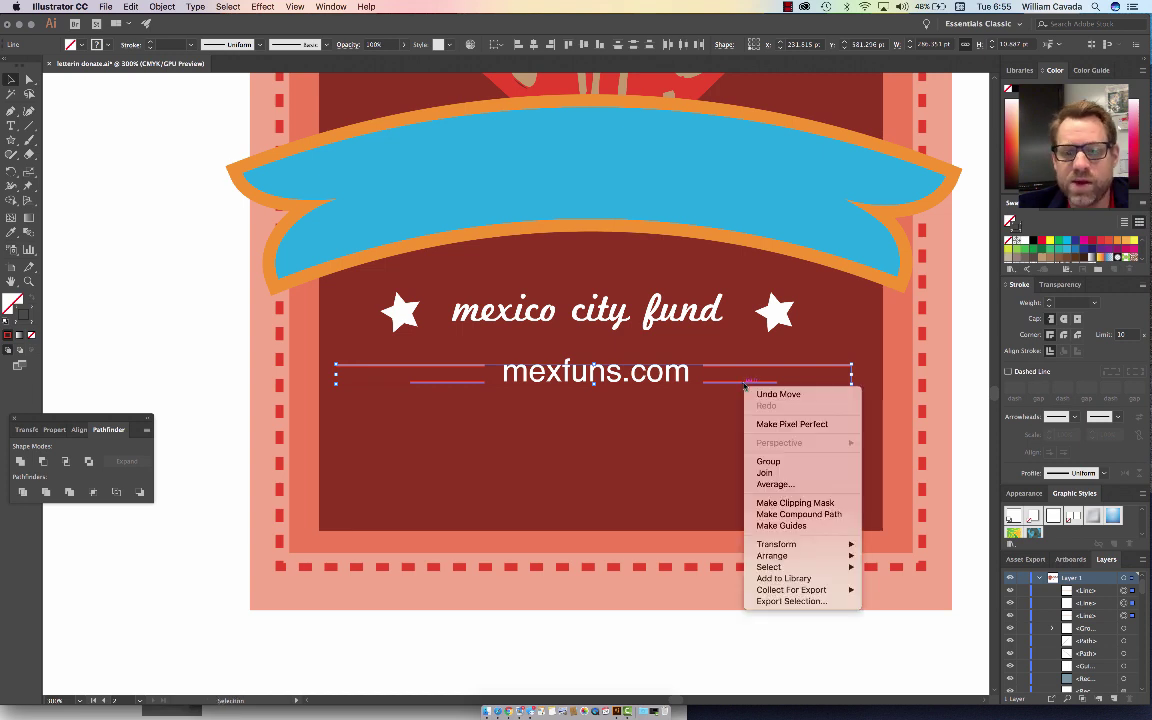
click(778, 461)
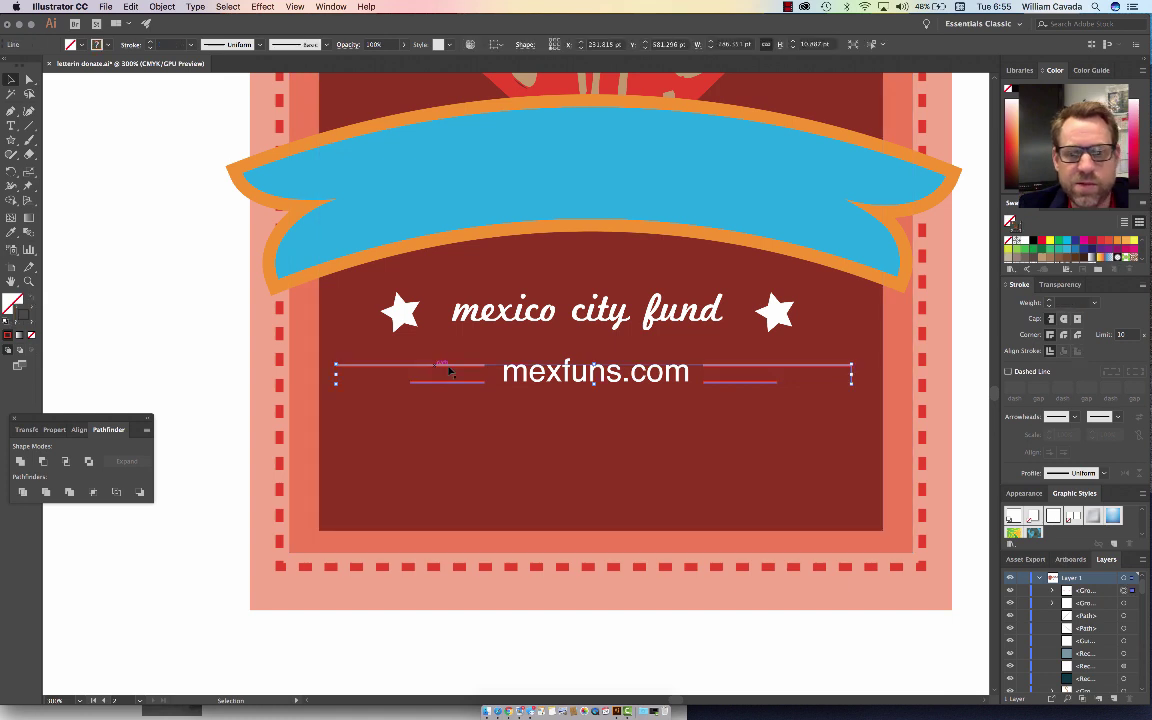
Centre the line group and mexfuns.com horizontally, then zoom out to view the whole poster
shift+click(541, 376)
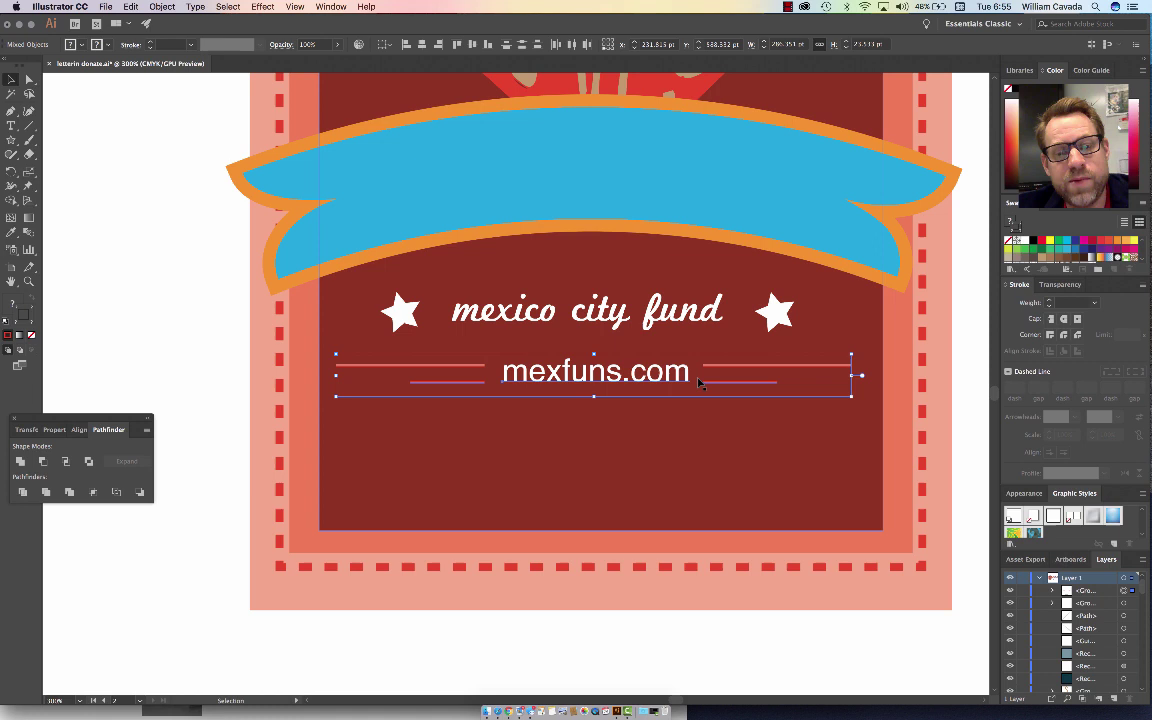
right_click(564, 374)
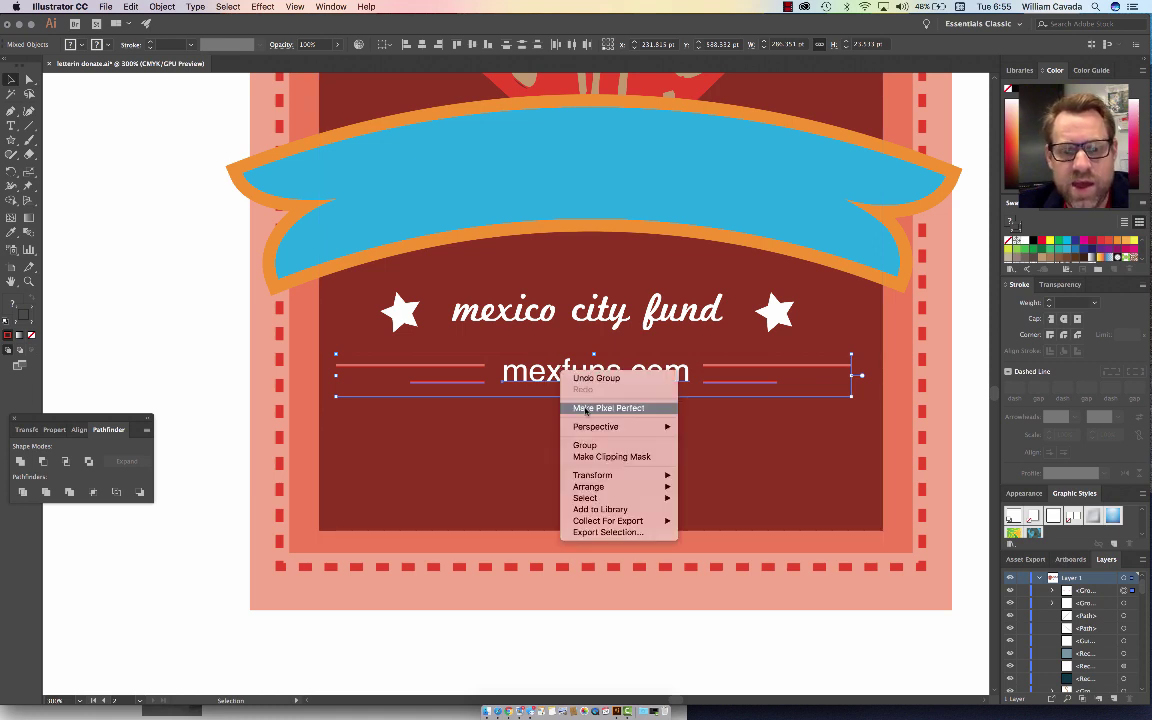
click(388, 44)
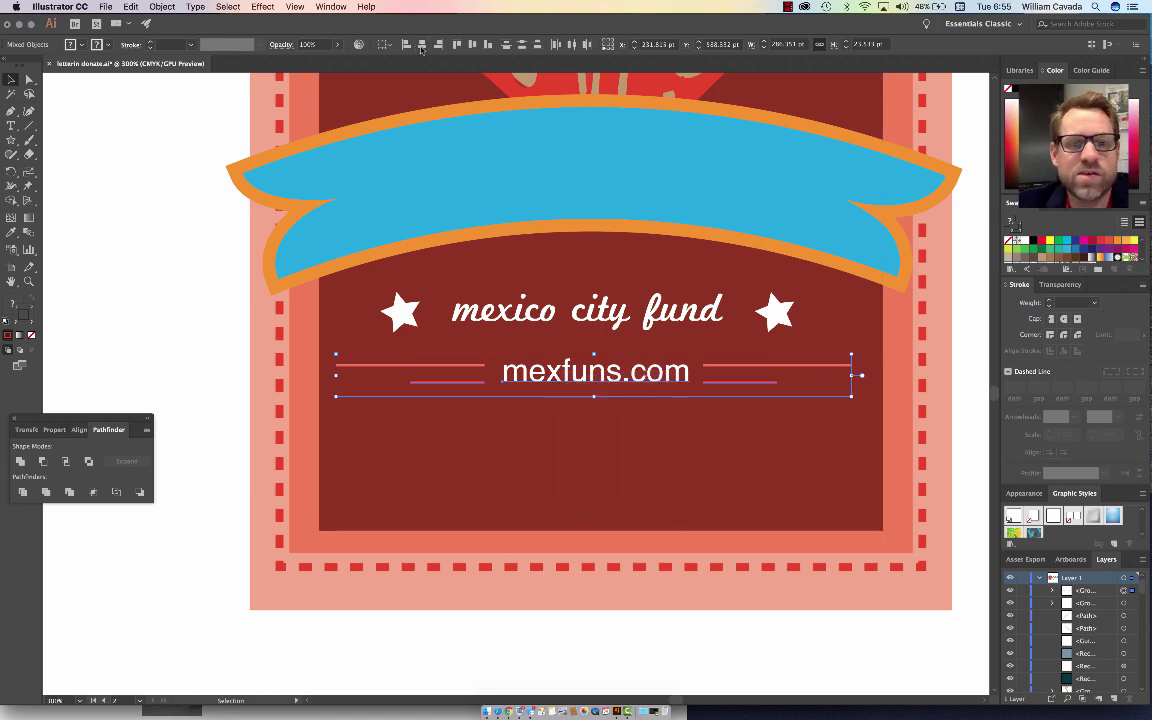
click(421, 45)
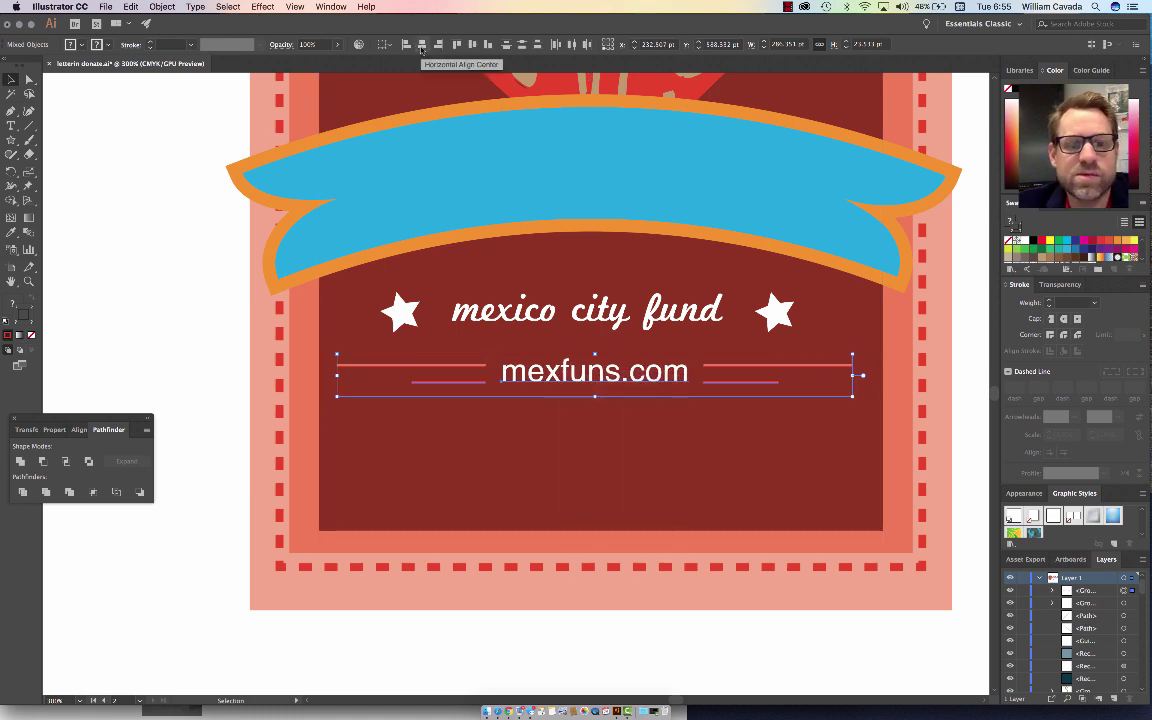
click(206, 348)
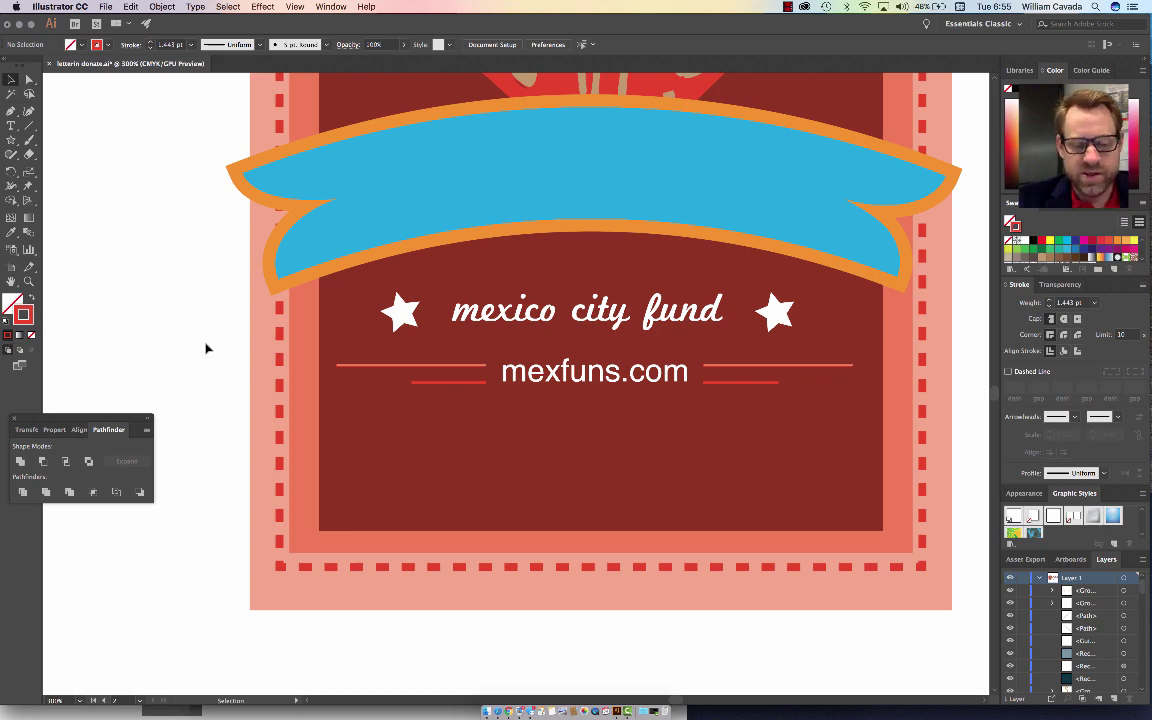
key(super+minus)
key(super+minus)
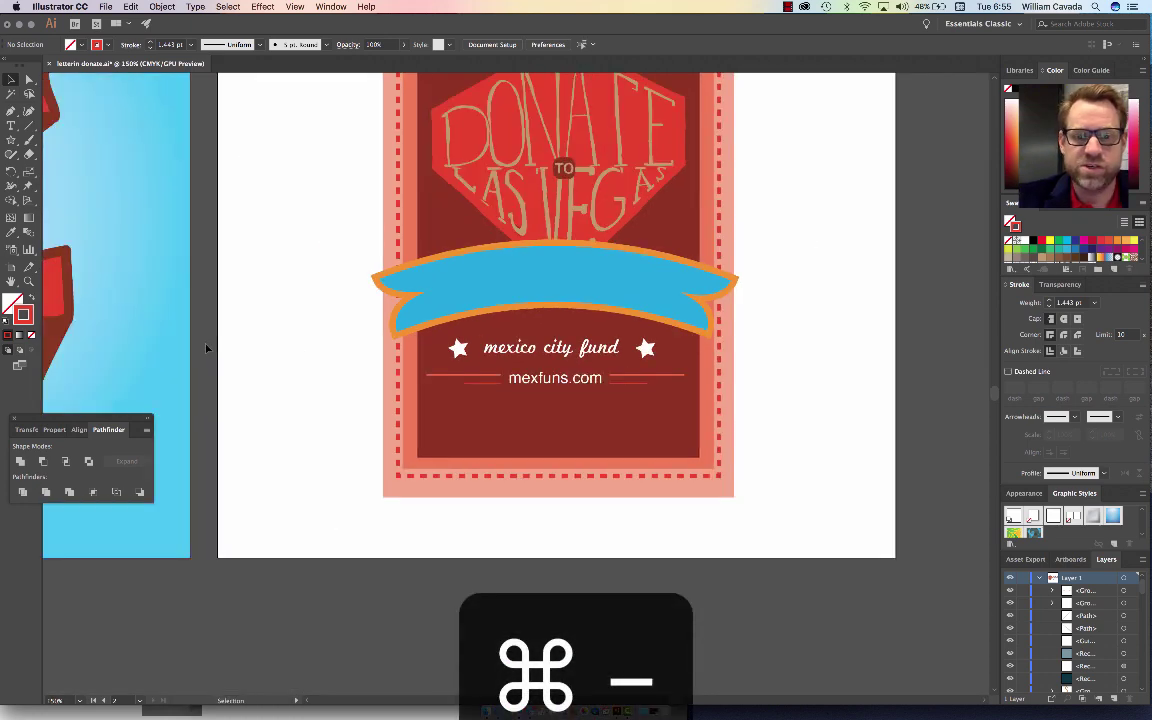
scroll(372, 470, up, 2)
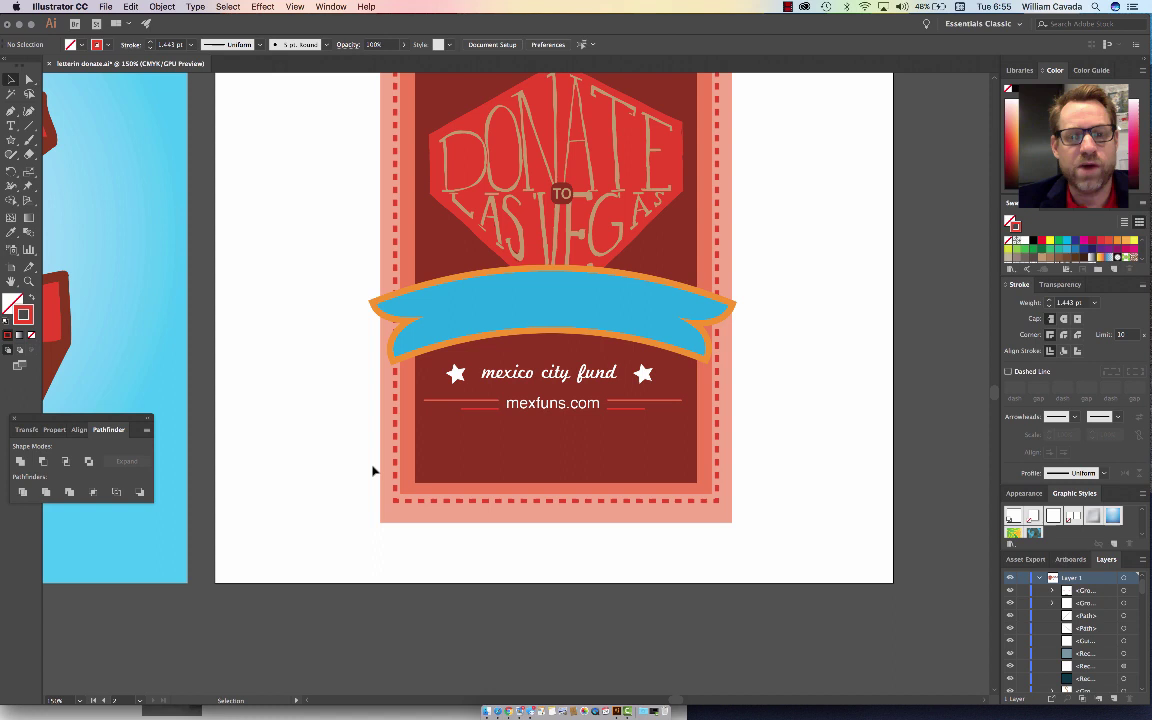